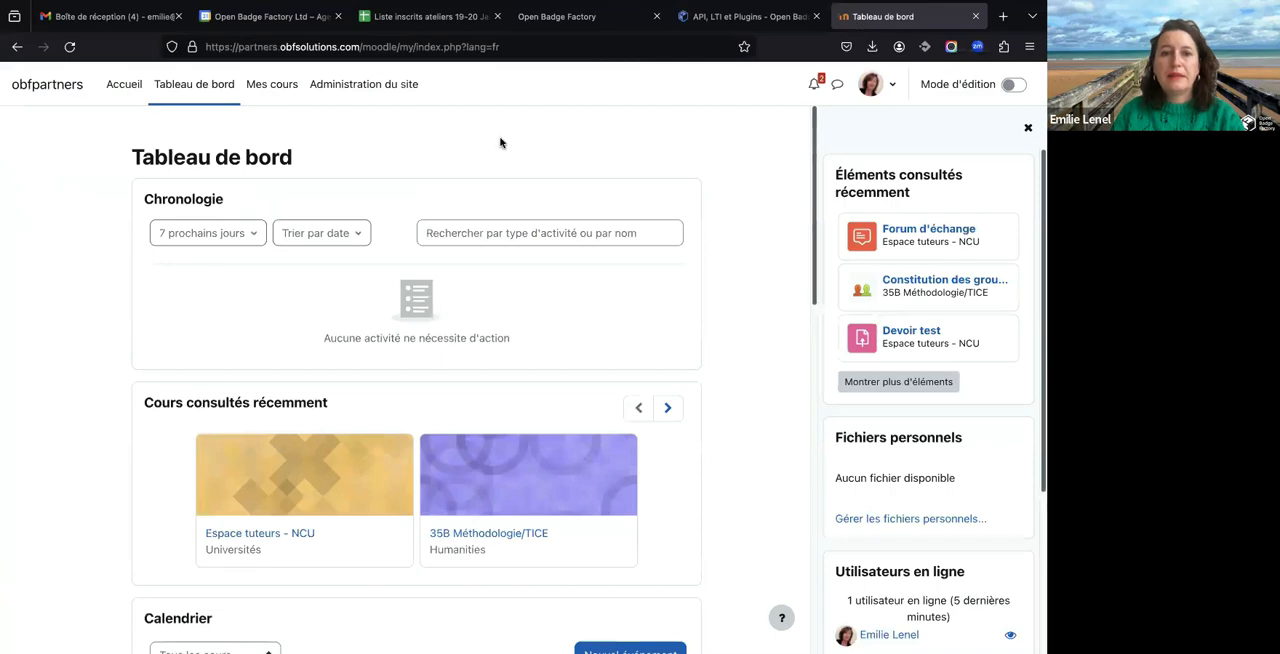
- Review the integration options on the Open Badge Factory API, LTI et Plugins page, including the Moodle plugin documentation
{"action": "left_click", "coordinate": [757, 14]}
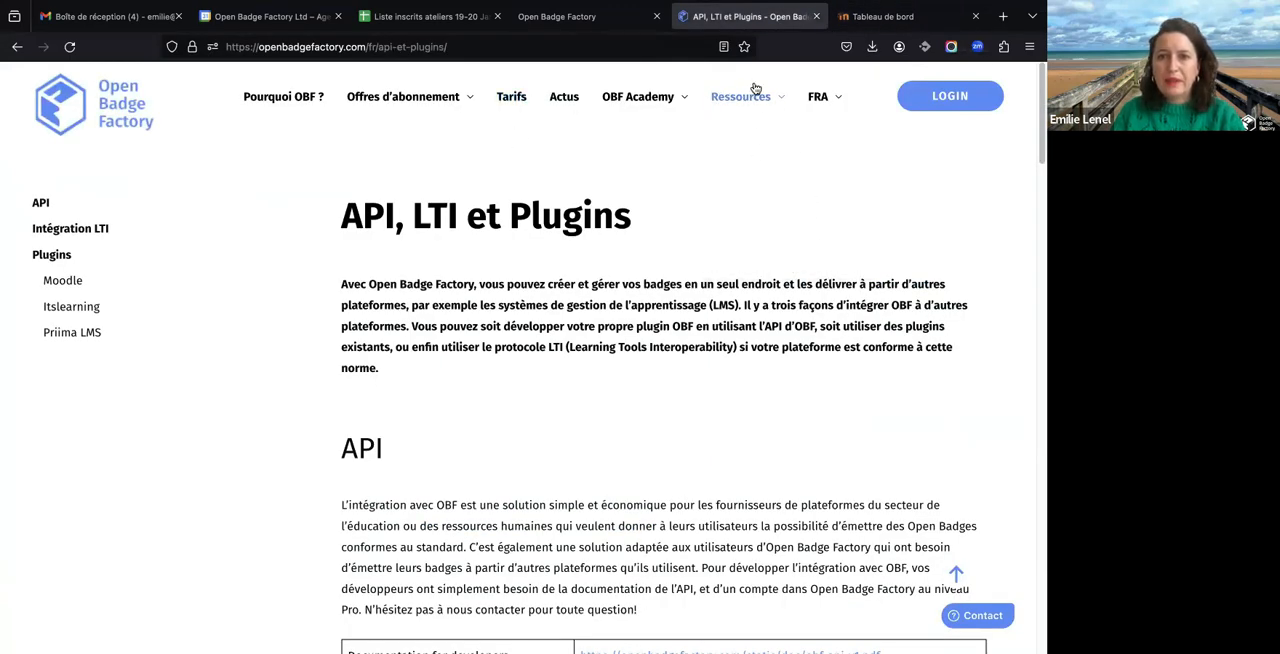
{"action": "mouse_move", "coordinate": [756, 100]}
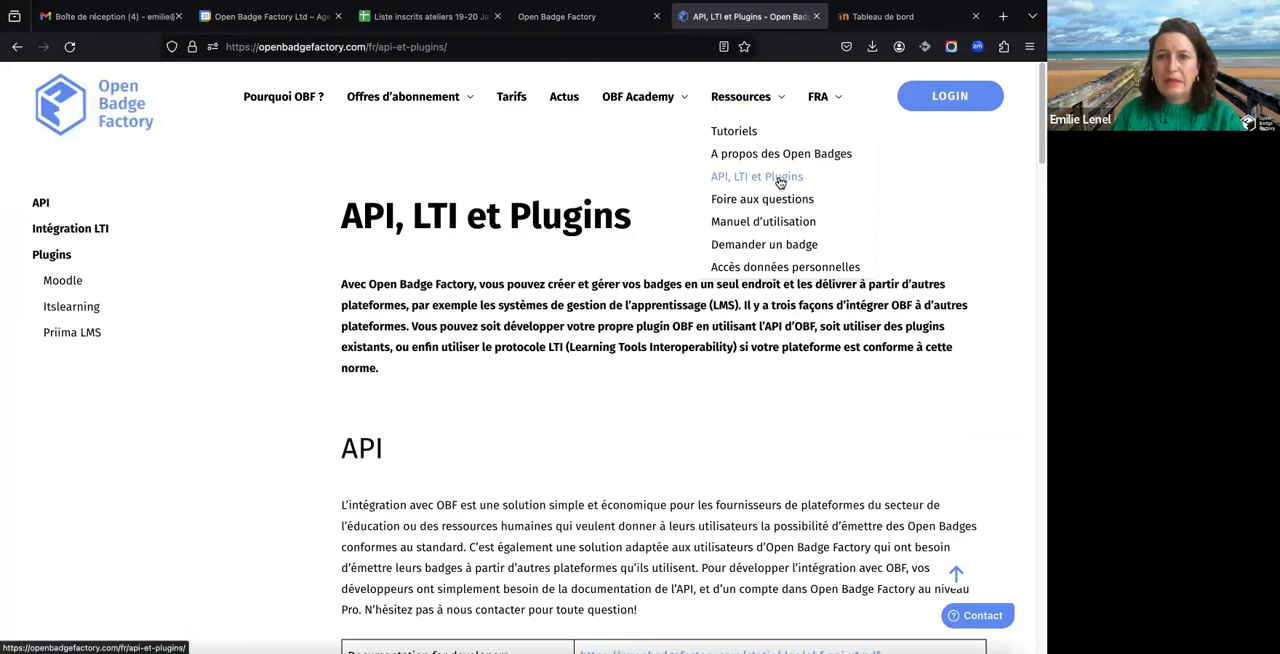
{"action": "scroll", "coordinate": [439, 341], "scroll_direction": "down", "scroll_amount": 2}
{"action": "scroll", "coordinate": [439, 341], "scroll_direction": "down", "scroll_amount": 1}
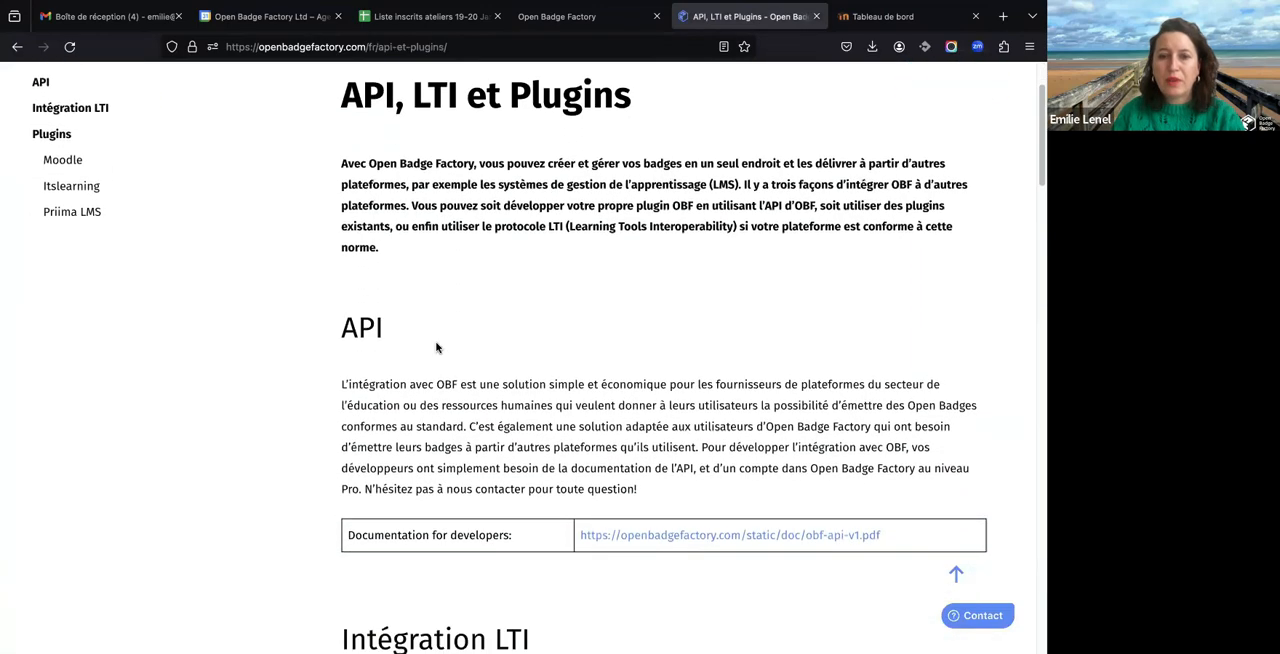
{"action": "scroll", "coordinate": [436, 347], "scroll_direction": "down", "scroll_amount": 20}
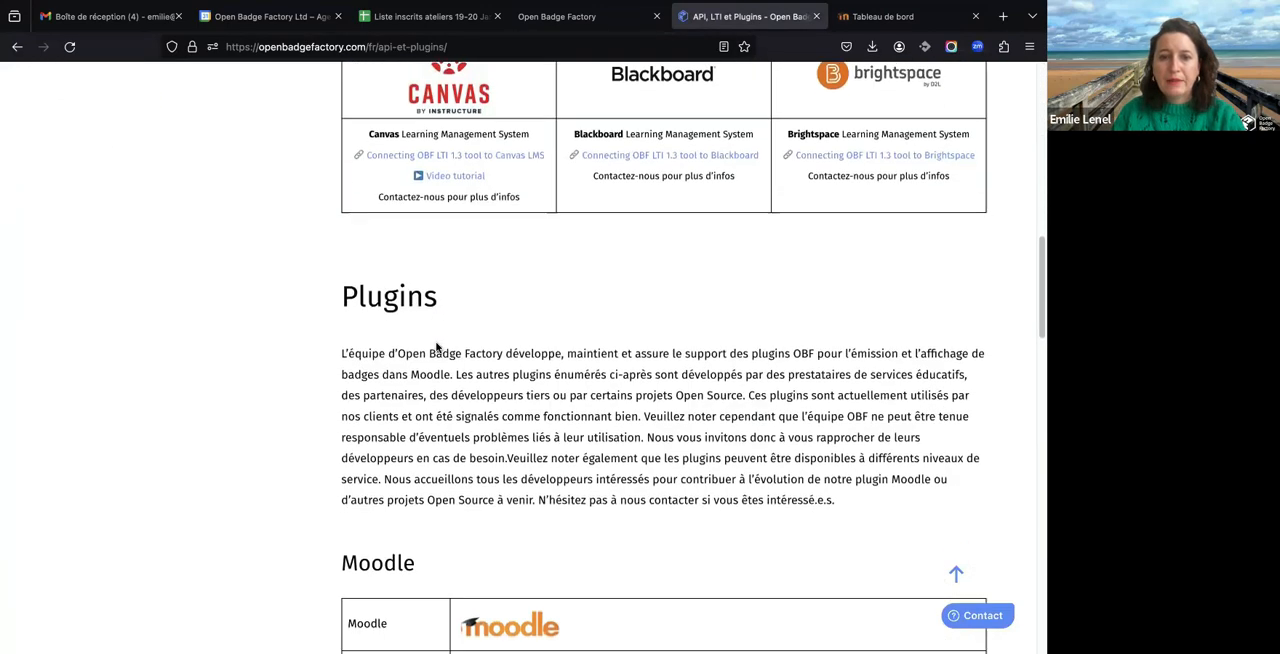
{"action": "scroll", "coordinate": [436, 343], "scroll_direction": "down", "scroll_amount": 4}
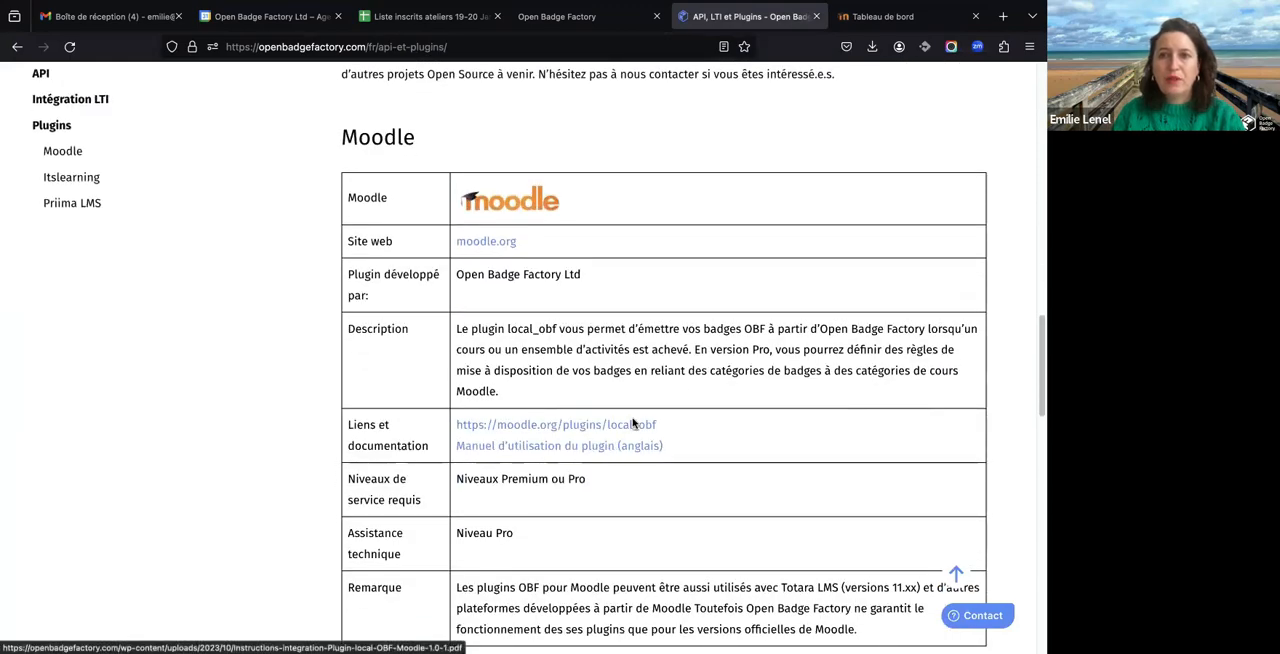
{"action": "scroll", "coordinate": [634, 423], "scroll_direction": "up", "scroll_amount": 20}
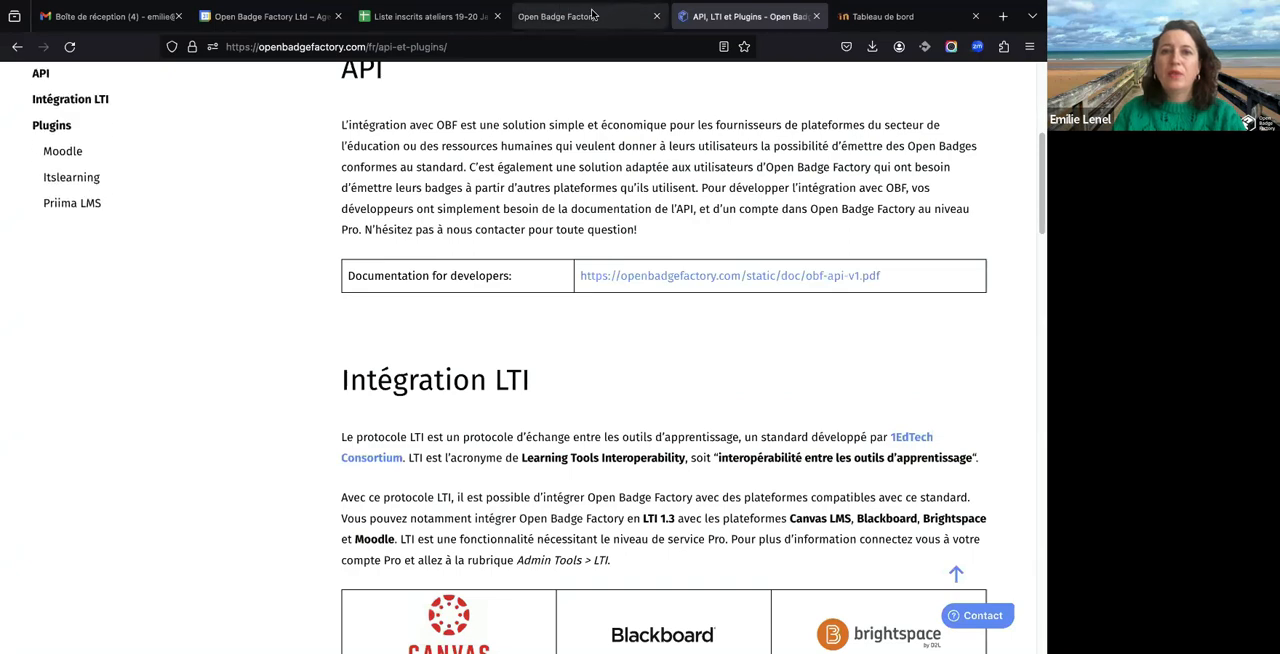
- Switch to the Open Badge Factory account and open the organisation's REST API credentials page
{"action": "left_click", "coordinate": [593, 14]}
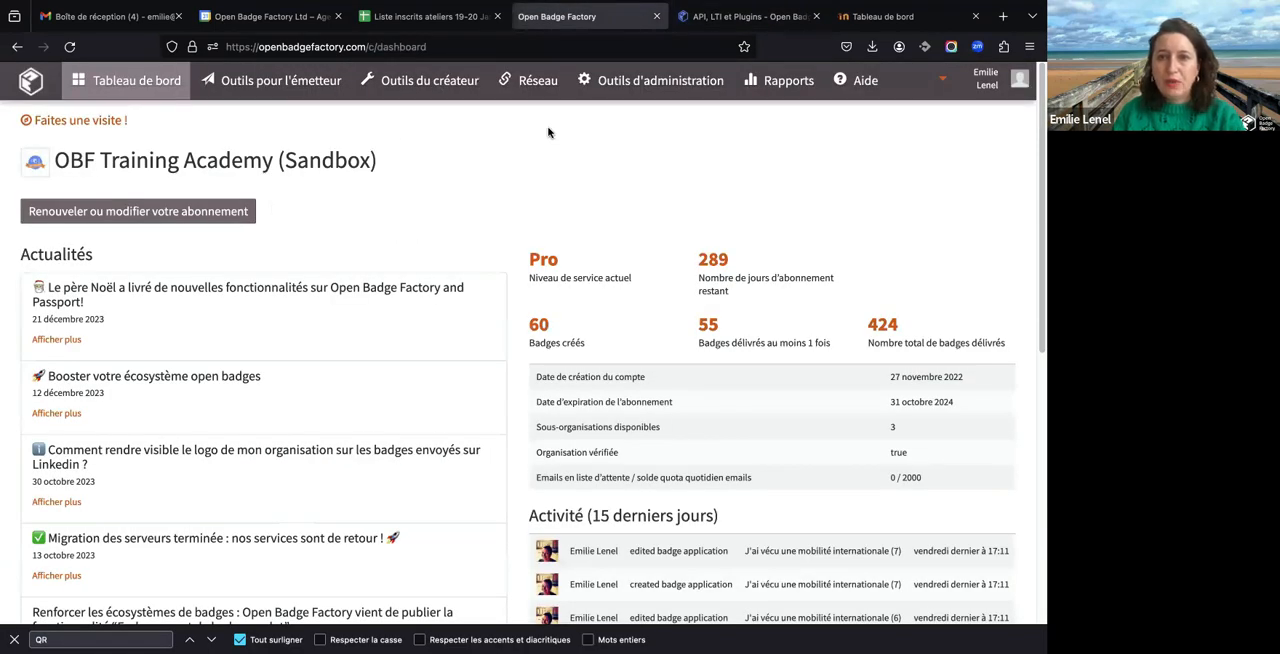
{"action": "left_click", "coordinate": [688, 89]}
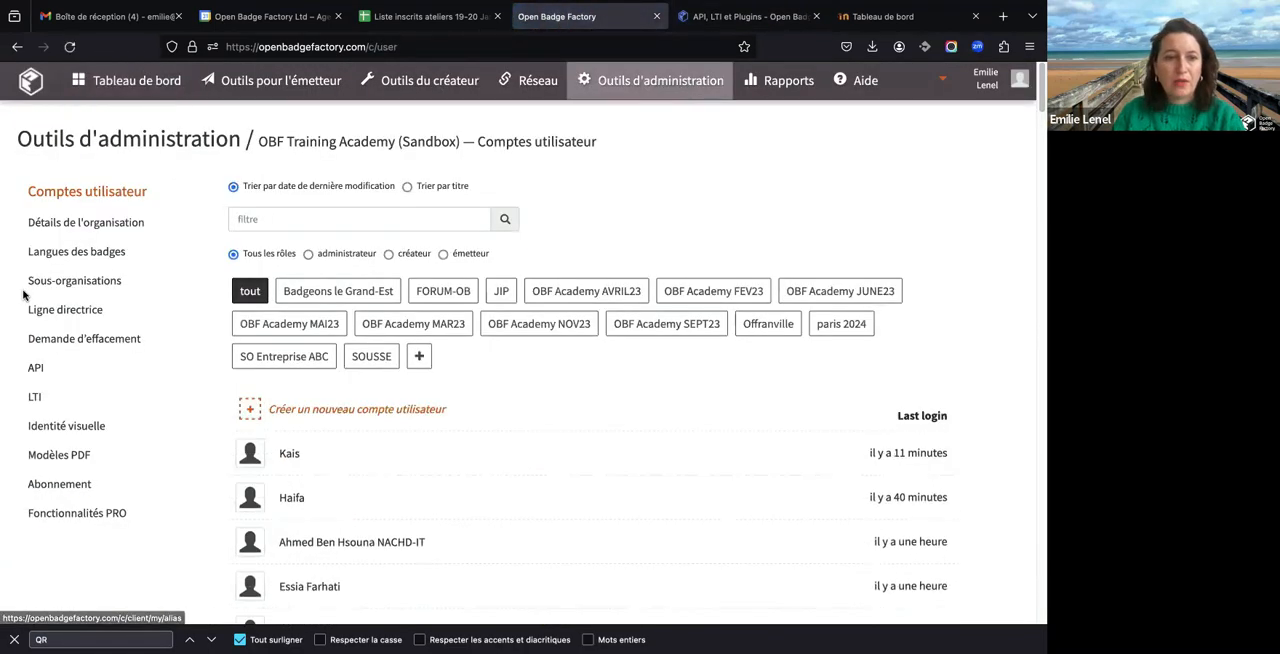
{"action": "left_click", "coordinate": [37, 369]}
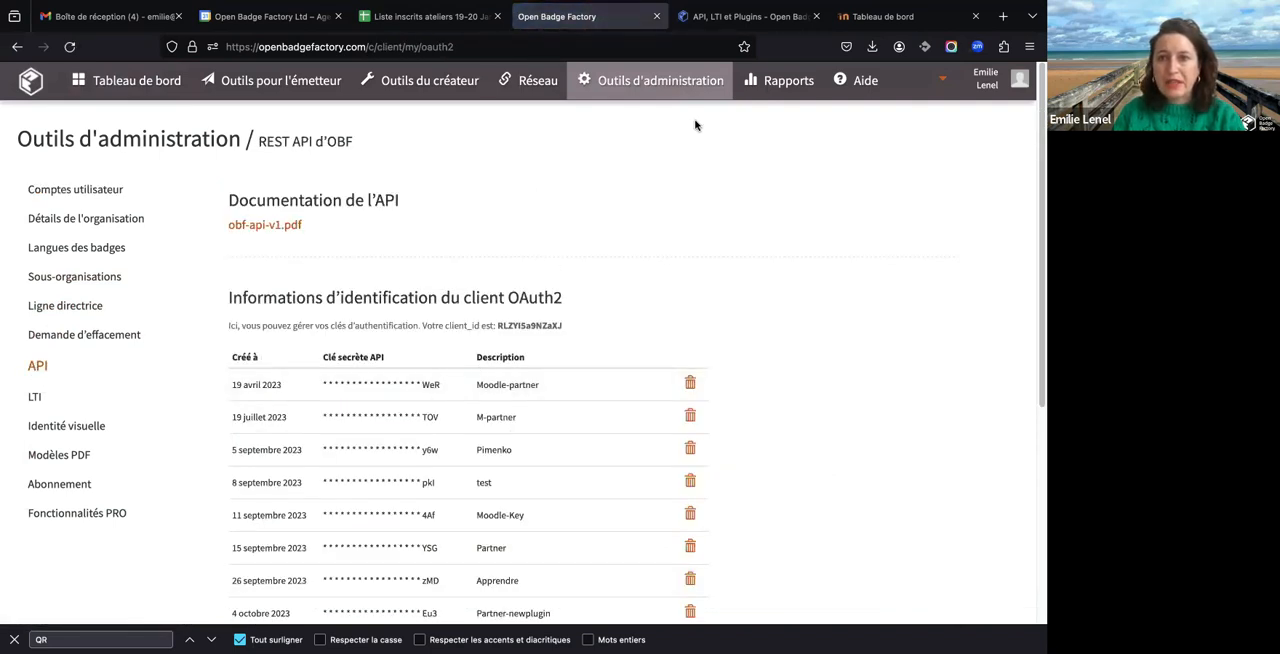
- Switch to Moodle, open the Open Badges plugin settings in site administration, and review the client's issuing roles and Règle 1
{"action": "left_click", "coordinate": [861, 15]}
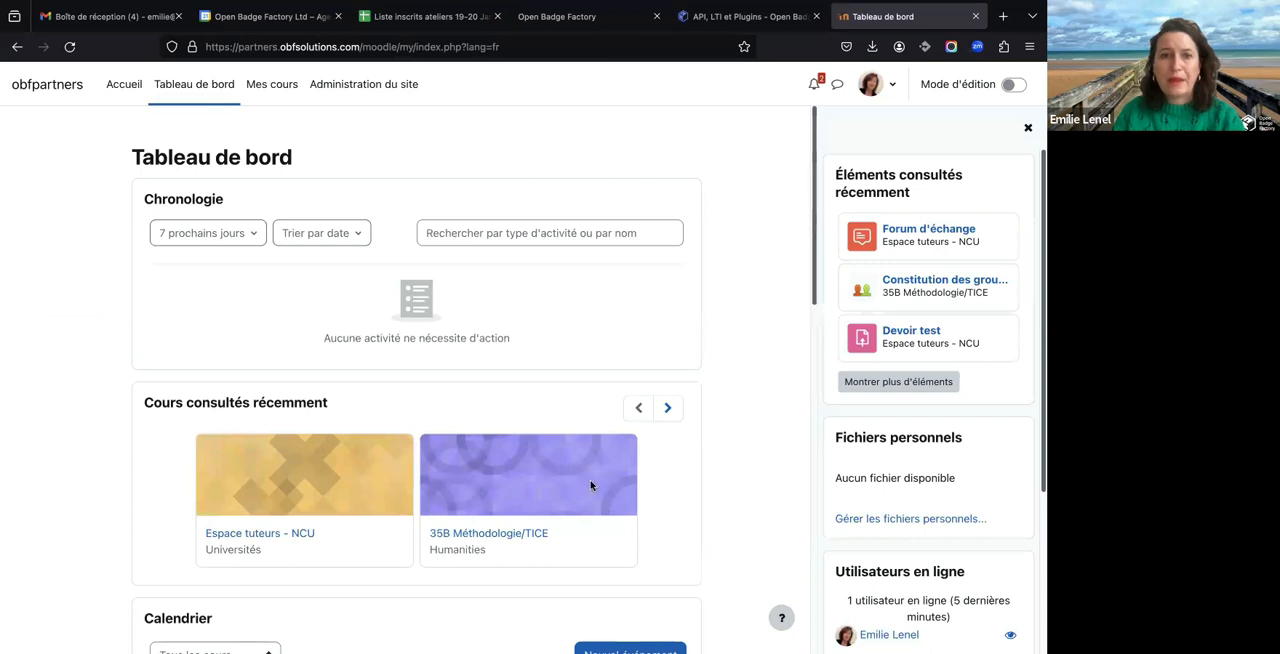
{"action": "left_click", "coordinate": [348, 83]}
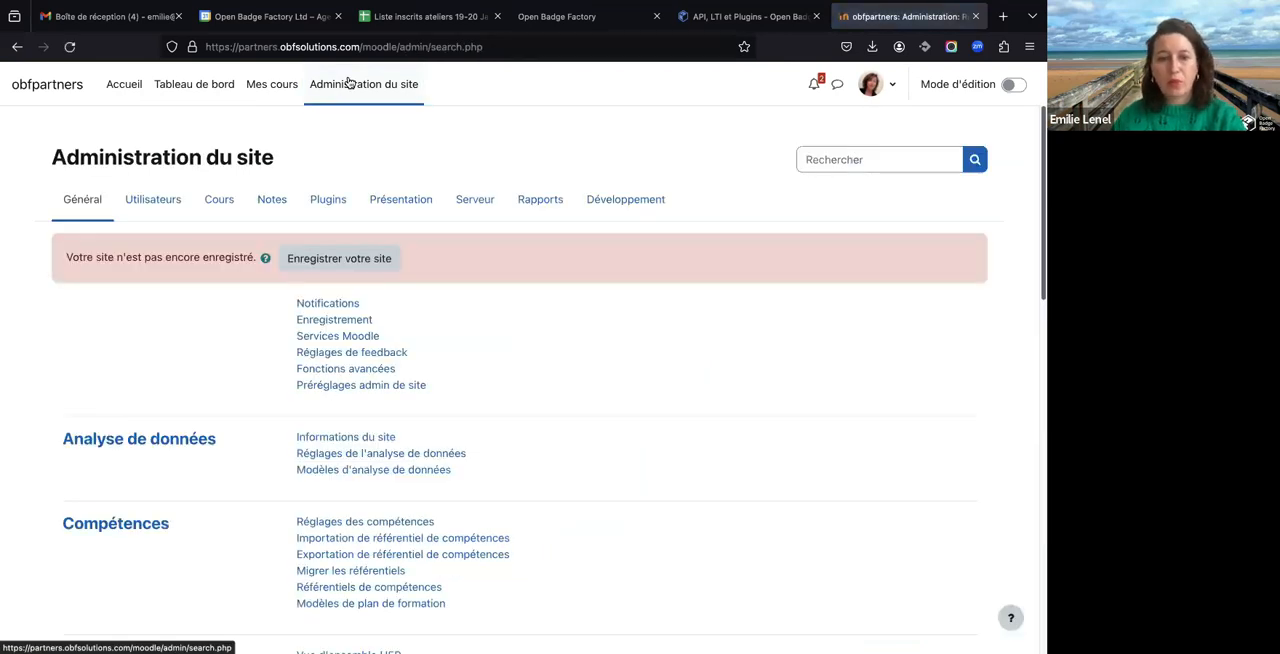
{"action": "scroll", "coordinate": [443, 329], "scroll_direction": "down", "scroll_amount": 5}
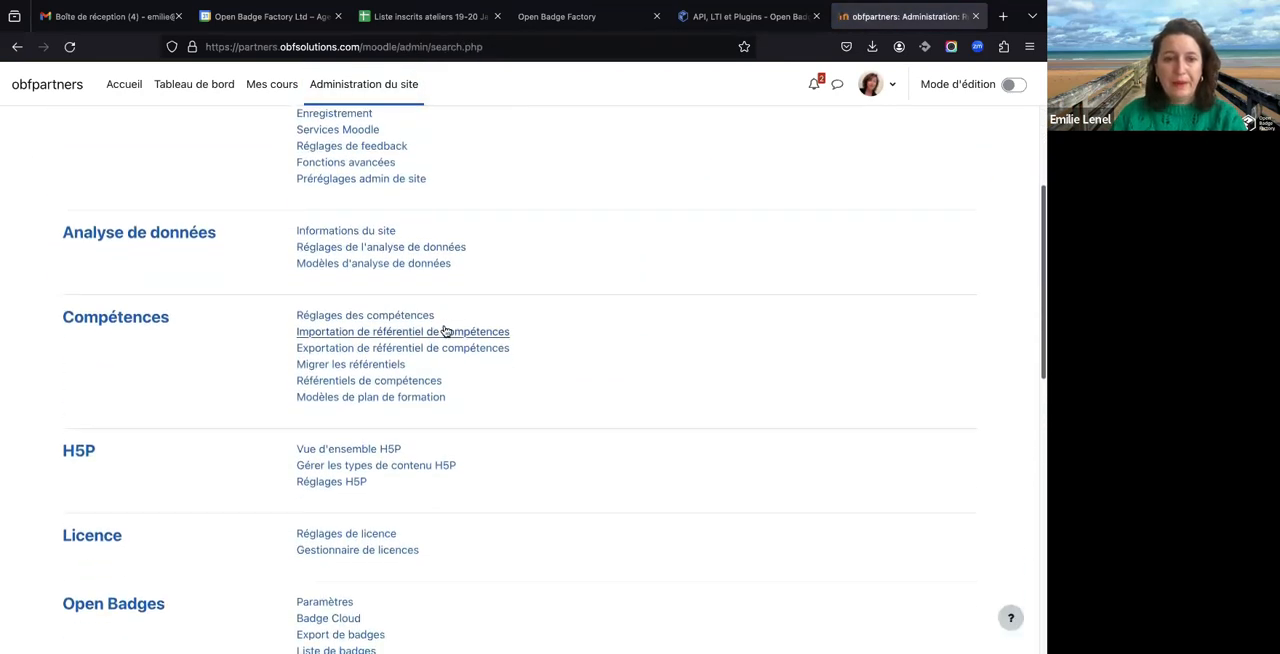
{"action": "scroll", "coordinate": [443, 331], "scroll_direction": "down", "scroll_amount": 6}
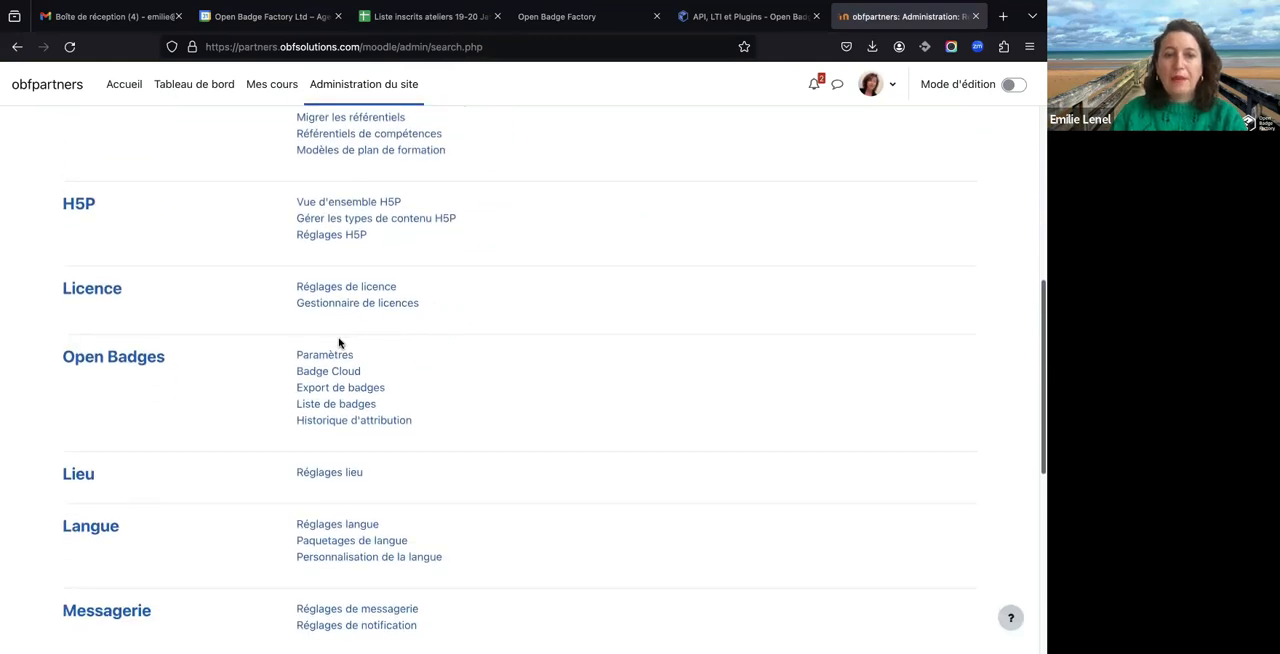
{"action": "left_click", "coordinate": [330, 355]}
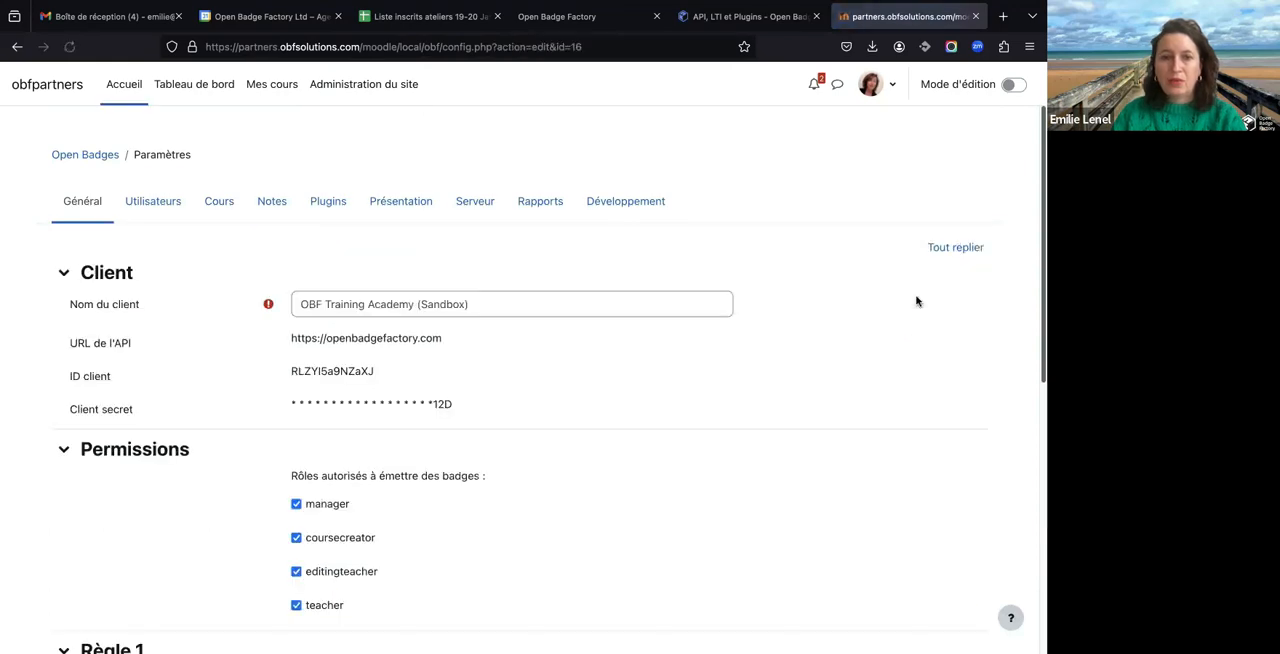
{"action": "scroll", "coordinate": [757, 434], "scroll_direction": "down", "scroll_amount": 3}
{"action": "scroll", "coordinate": [755, 435], "scroll_direction": "down", "scroll_amount": 3}
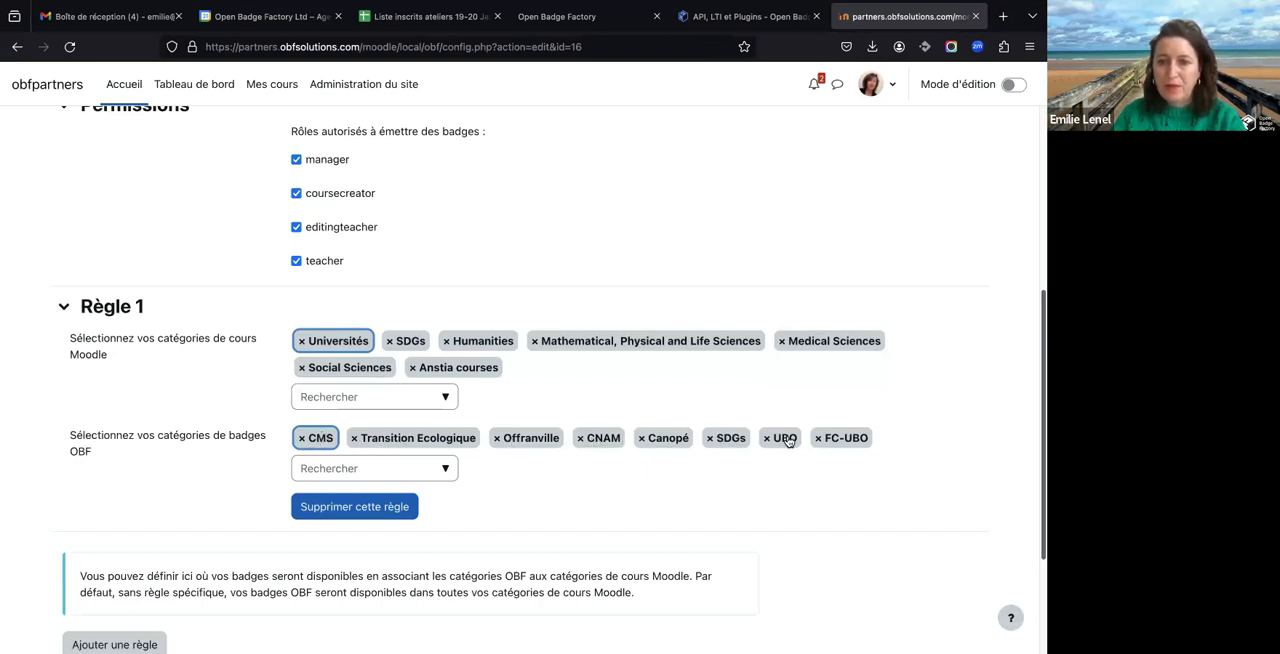
- In Open Badge Factory, view the badge library filtered by the categories 44, Canopé, CLIENT1 and SDGs in turn
{"action": "left_click", "coordinate": [557, 18]}
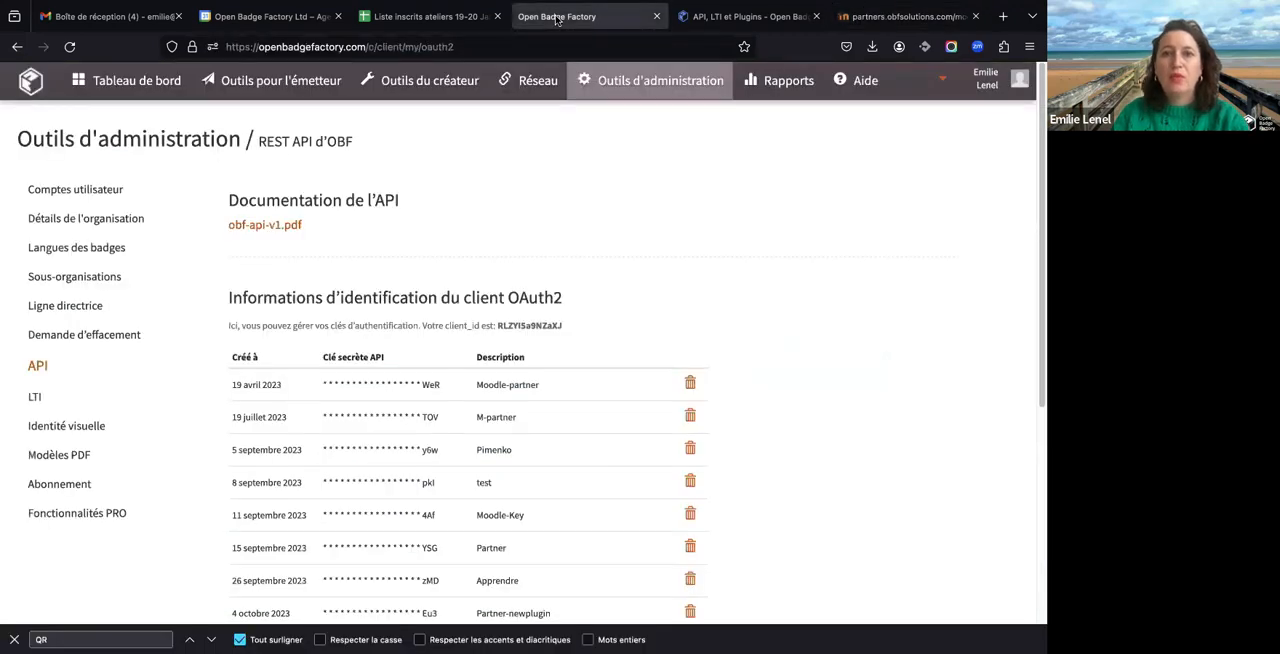
{"action": "left_click", "coordinate": [427, 81]}
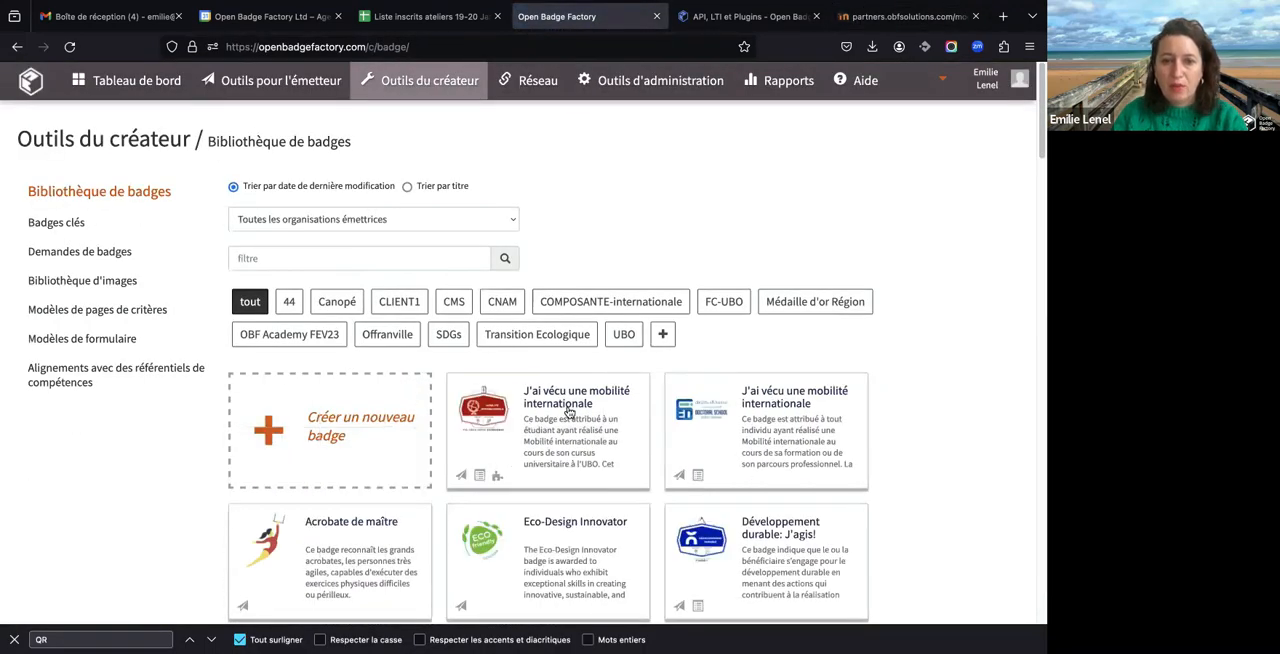
{"action": "left_click", "coordinate": [290, 302]}
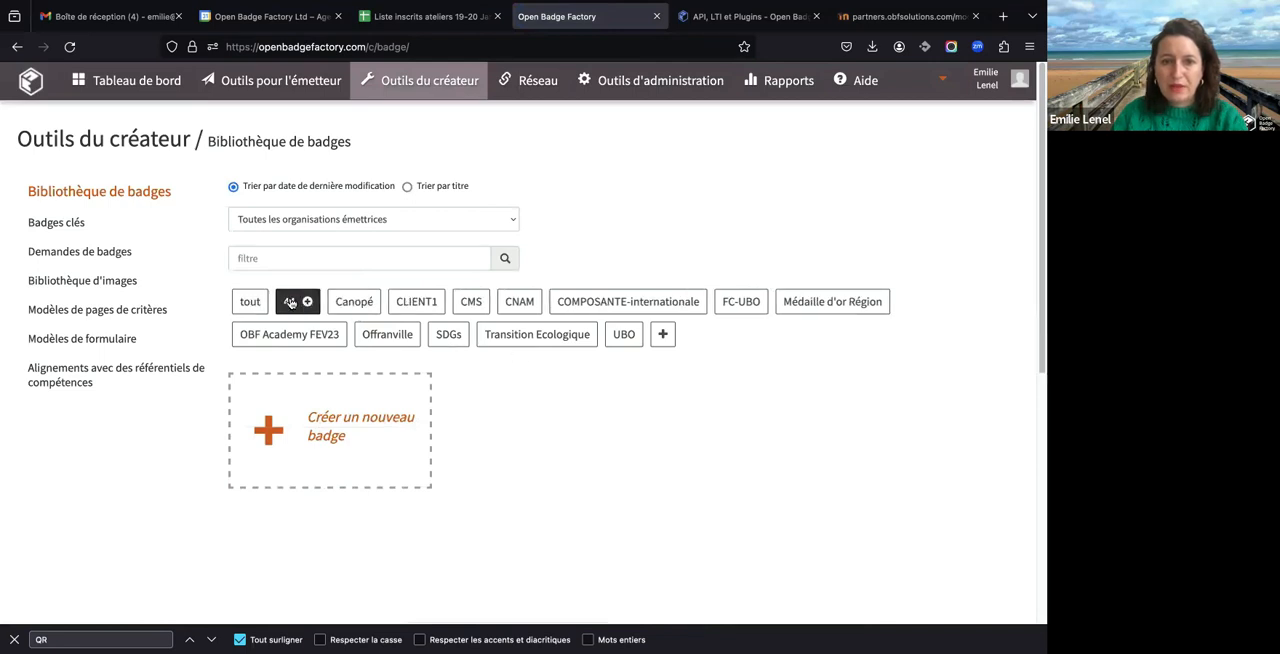
{"action": "left_click", "coordinate": [356, 301]}
{"action": "left_click", "coordinate": [410, 301]}
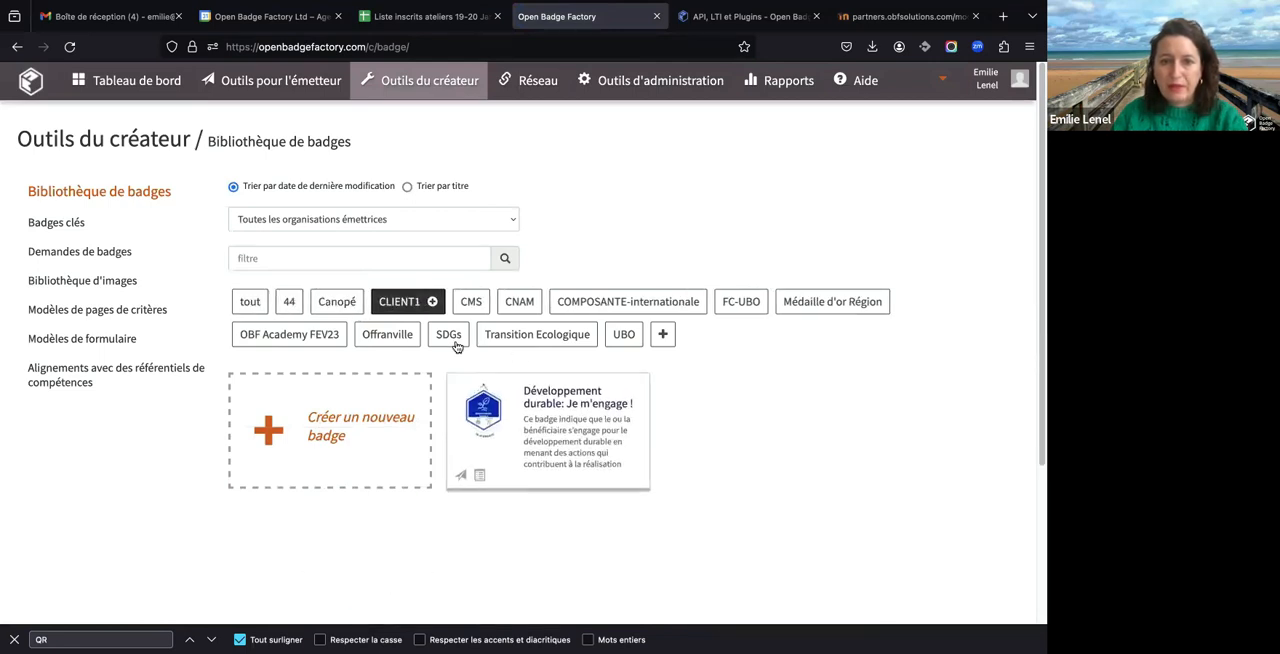
{"action": "left_click", "coordinate": [440, 333]}
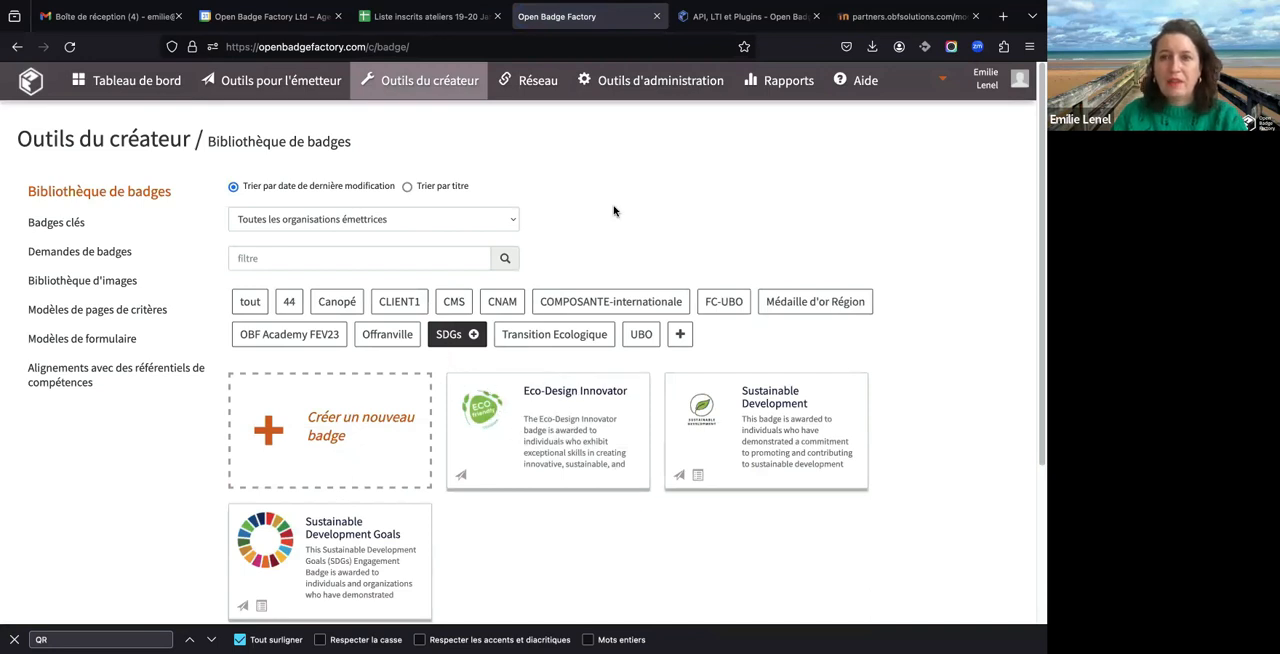
- Back in the Moodle client settings, add a second rule and assign the OBF badge category Canopé to it
{"action": "left_click", "coordinate": [874, 17]}
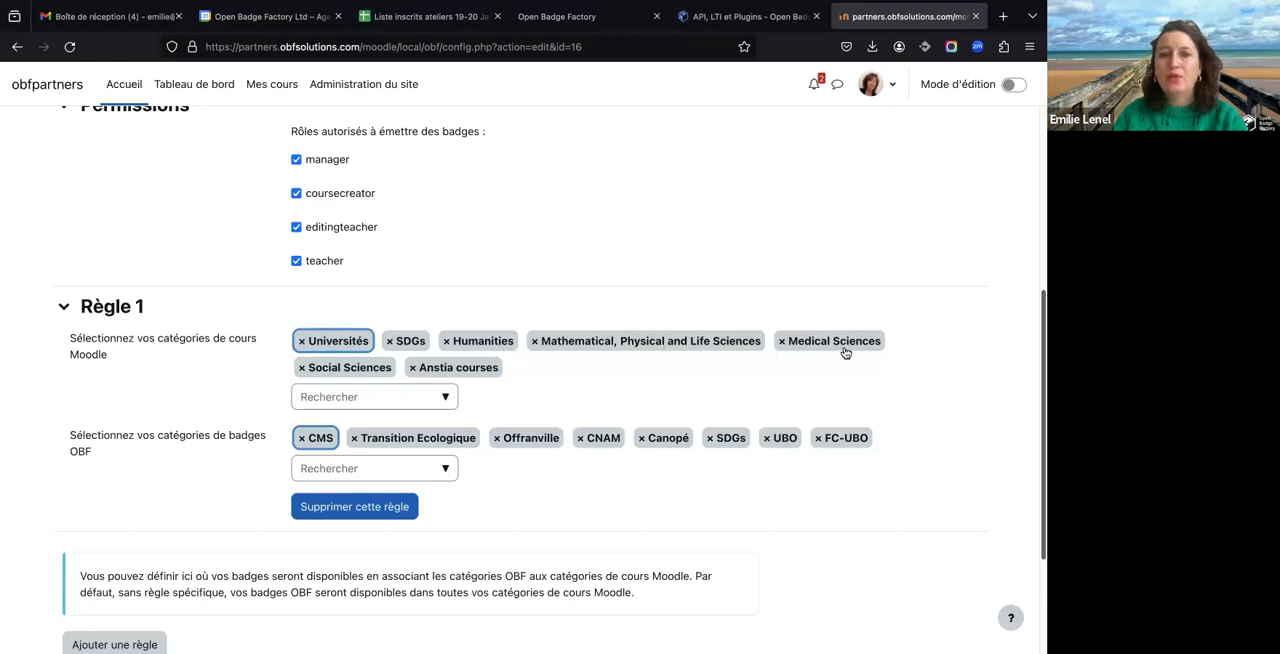
{"action": "scroll", "coordinate": [845, 352], "scroll_direction": "down", "scroll_amount": 2}
{"action": "left_click", "coordinate": [113, 565]}
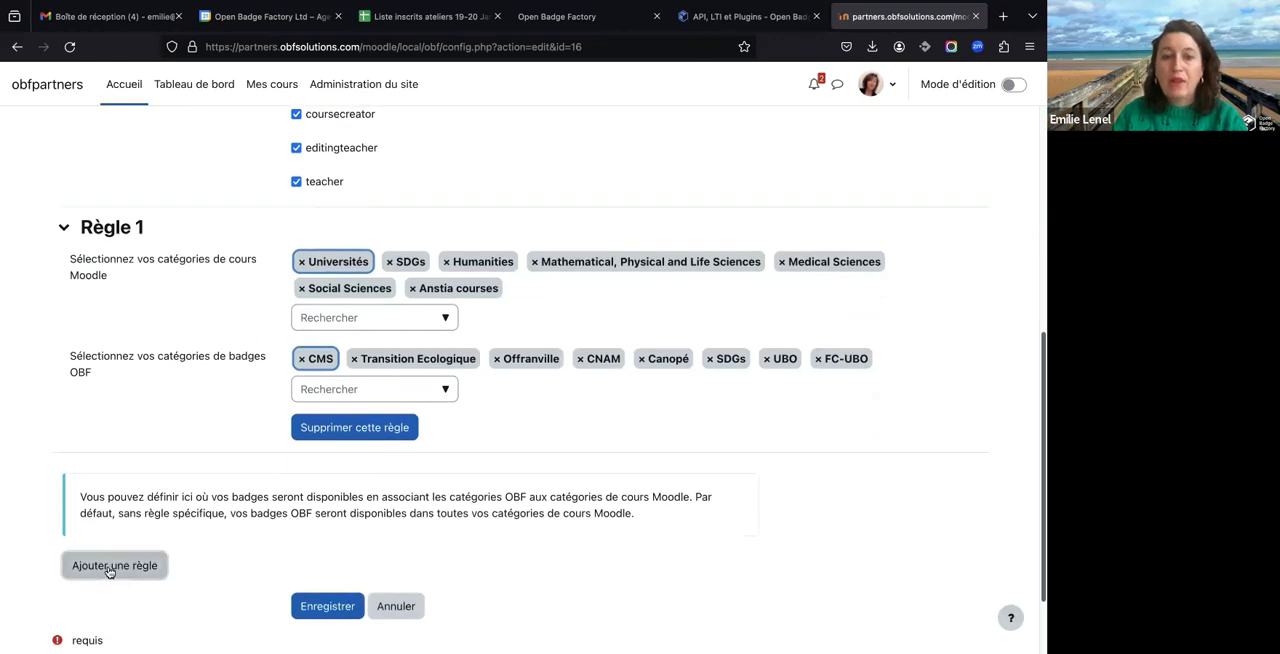
{"action": "scroll", "coordinate": [474, 457], "scroll_direction": "down", "scroll_amount": 10}
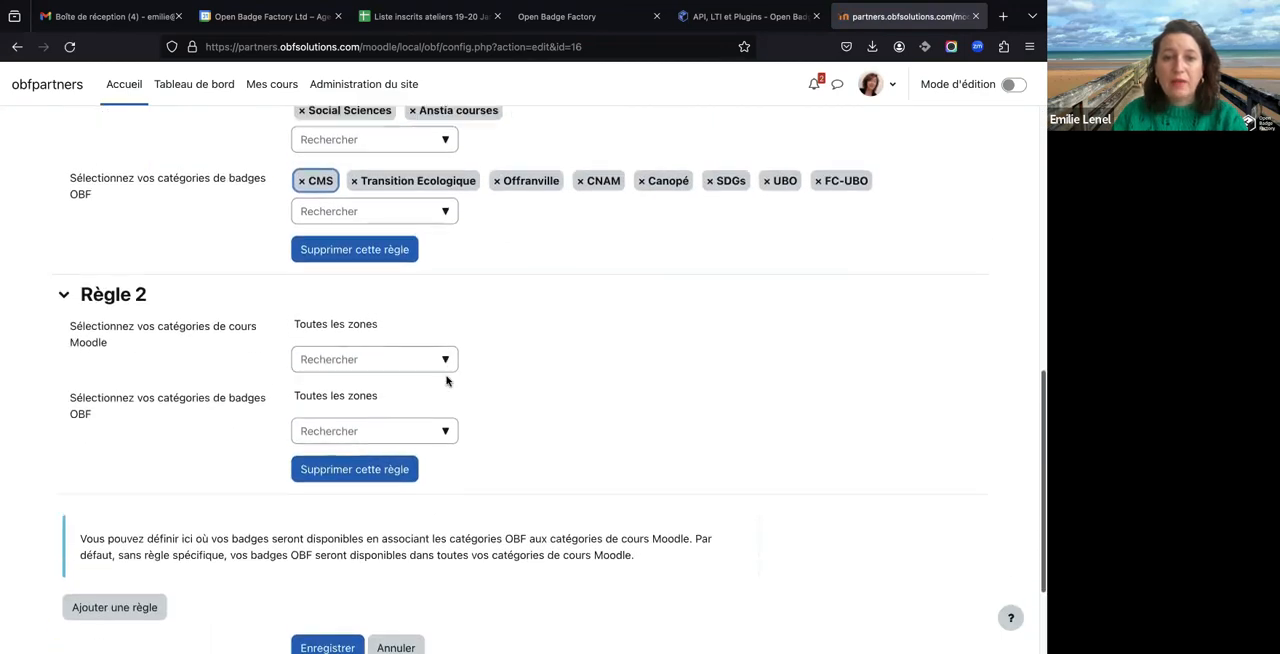
{"action": "left_click", "coordinate": [443, 434]}
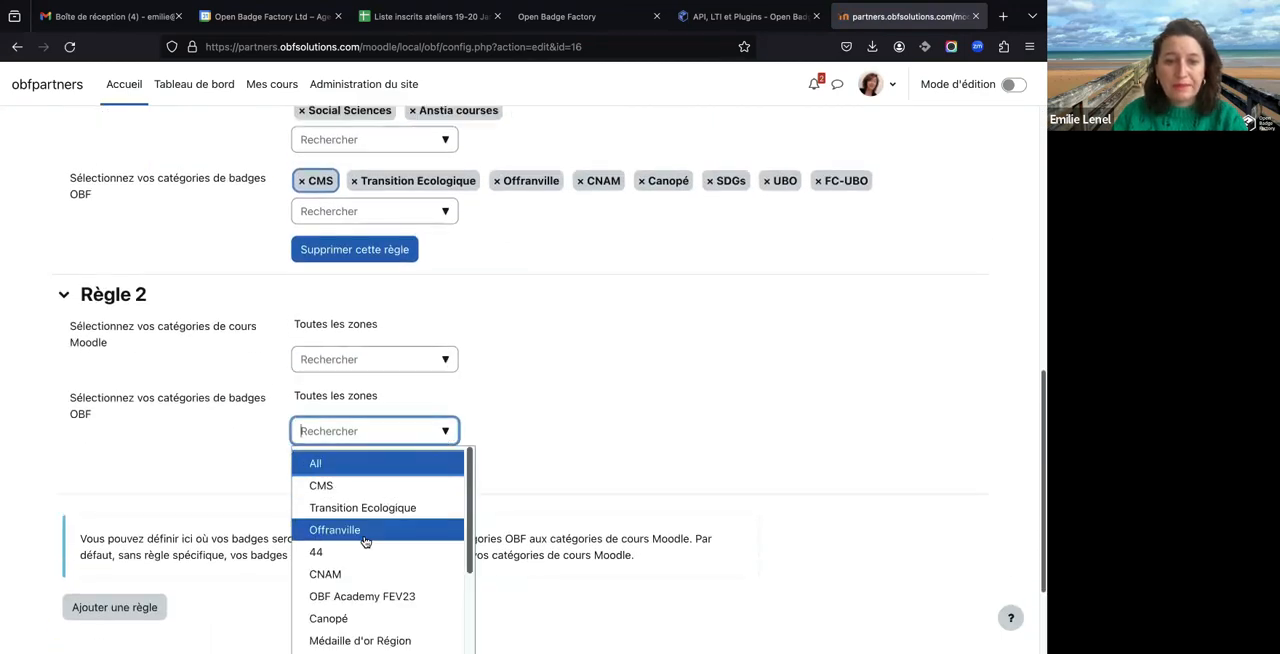
{"action": "scroll", "coordinate": [366, 540], "scroll_direction": "down", "scroll_amount": 3}
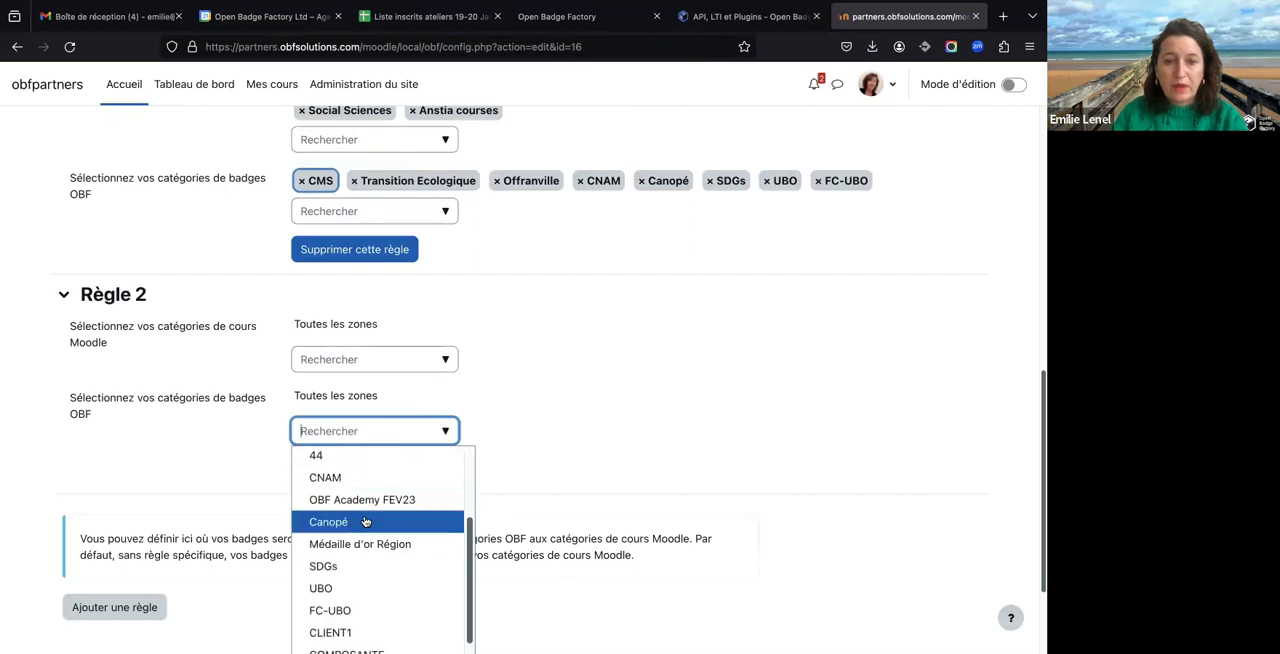
{"action": "left_click", "coordinate": [366, 522]}
{"action": "left_click", "coordinate": [565, 368]}
- Assign the Moodle course category Social Sciences to Règle 2 and save the client settings
{"action": "left_click", "coordinate": [434, 357]}
{"action": "left_click", "coordinate": [447, 359]}
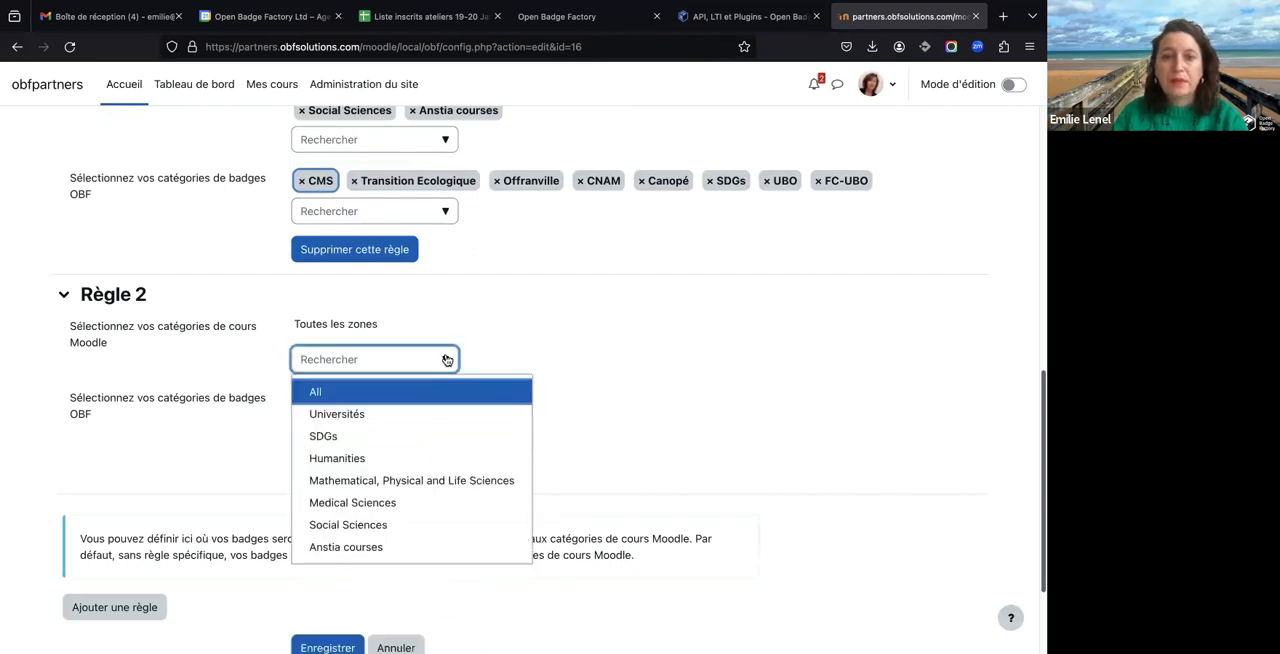
{"action": "left_click", "coordinate": [392, 525]}
{"action": "left_click", "coordinate": [634, 410]}
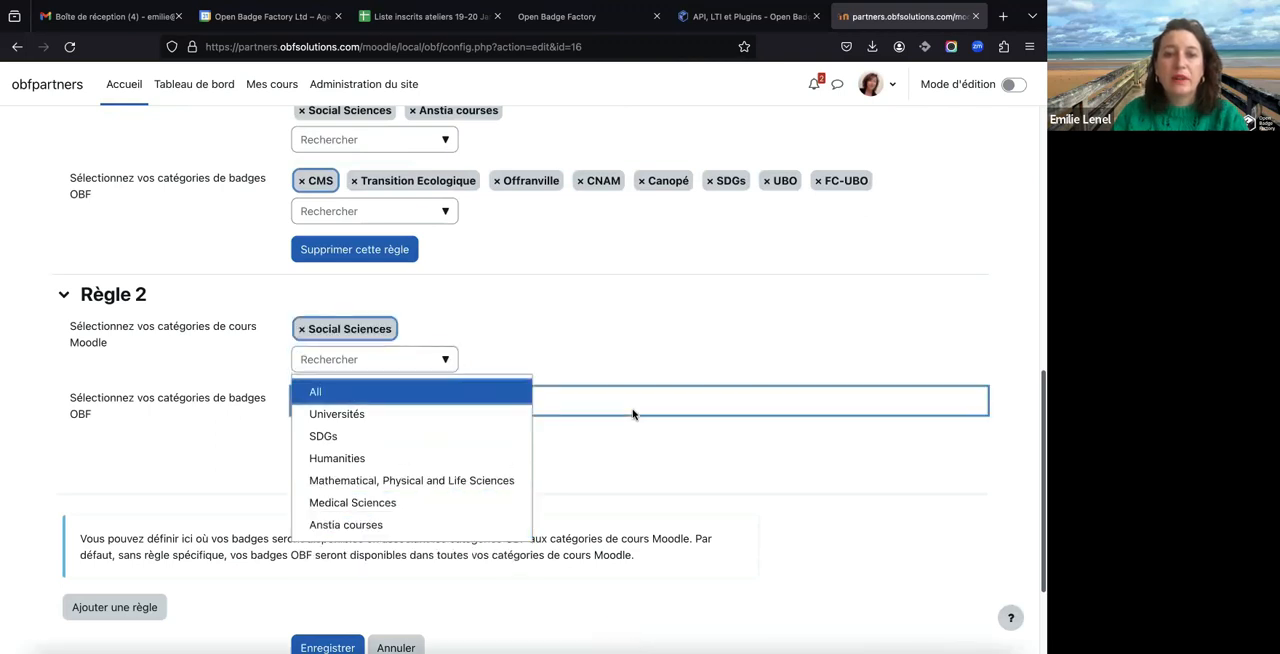
{"action": "scroll", "coordinate": [200, 500], "scroll_direction": "down", "scroll_amount": 3}
{"action": "left_click", "coordinate": [327, 510]}
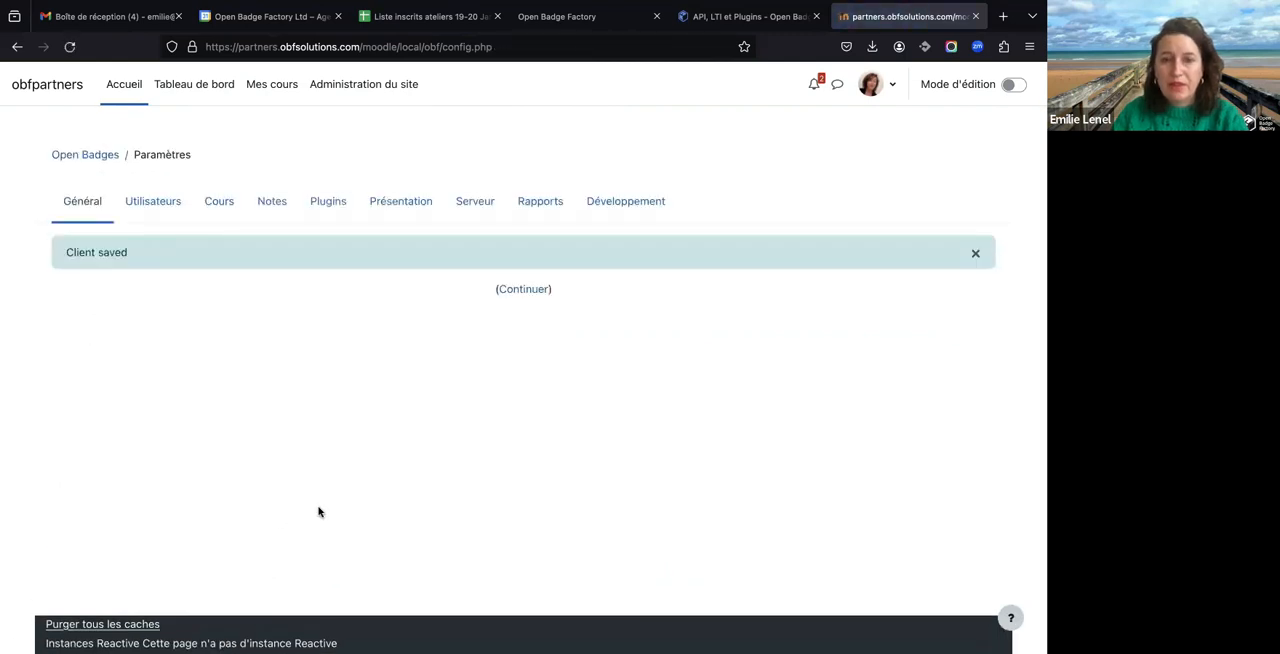
- Open the Open Badges page of the course Espace tuteurs - NCU and filter its badges by the CNAM category
{"action": "left_click", "coordinate": [264, 90]}
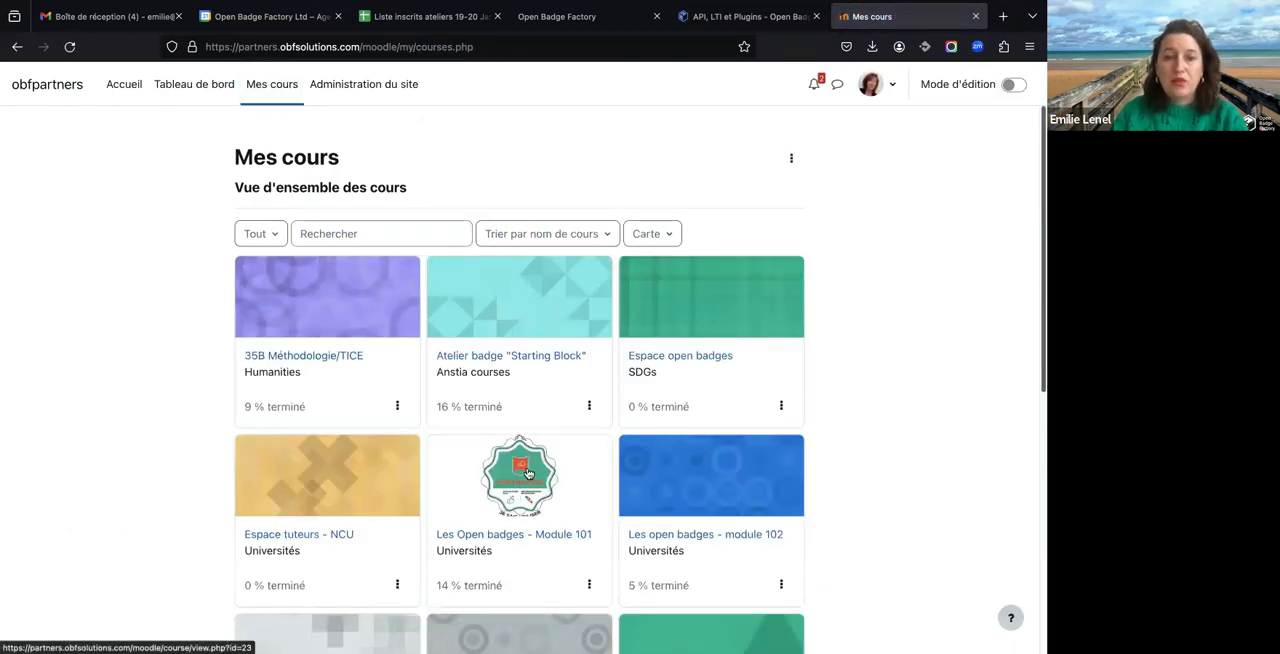
{"action": "scroll", "coordinate": [528, 472], "scroll_direction": "down", "scroll_amount": 2}
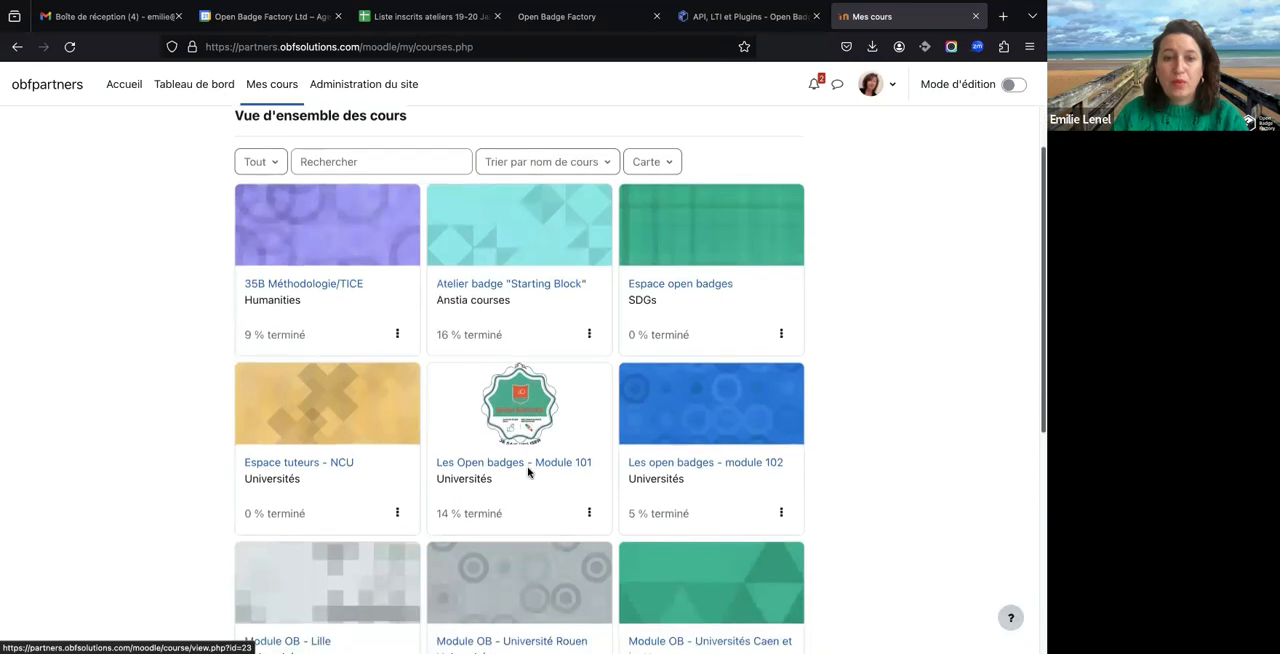
{"action": "left_click", "coordinate": [298, 464]}
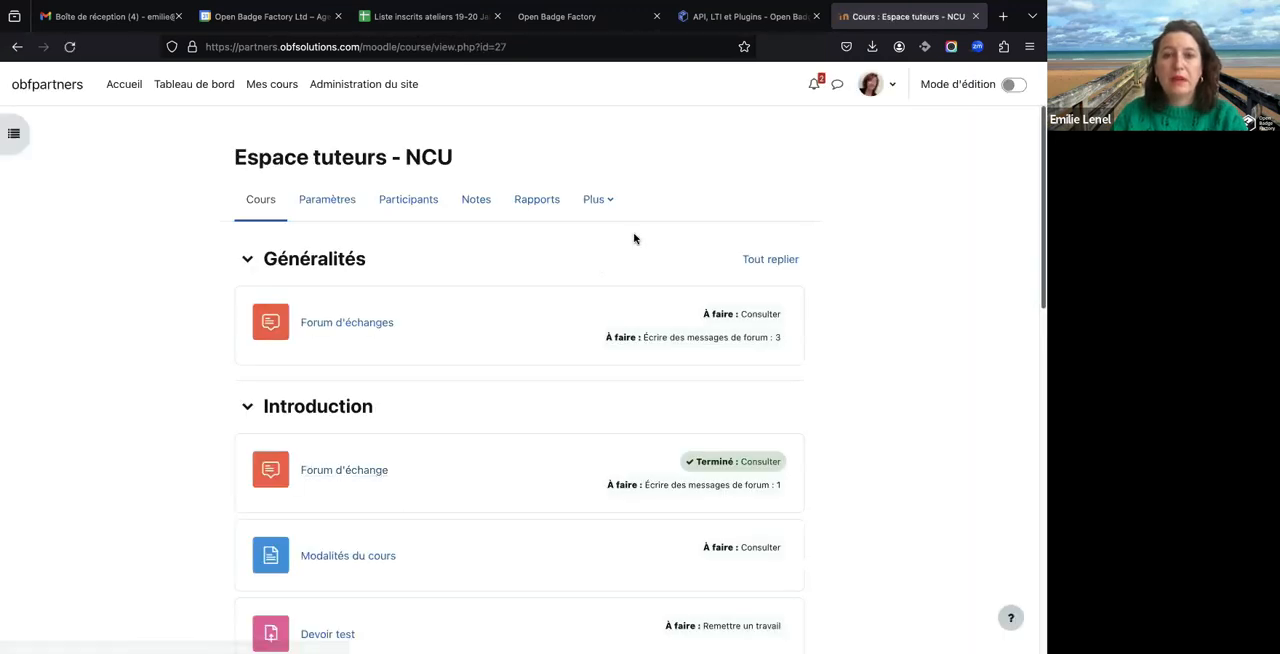
{"action": "left_click", "coordinate": [605, 208]}
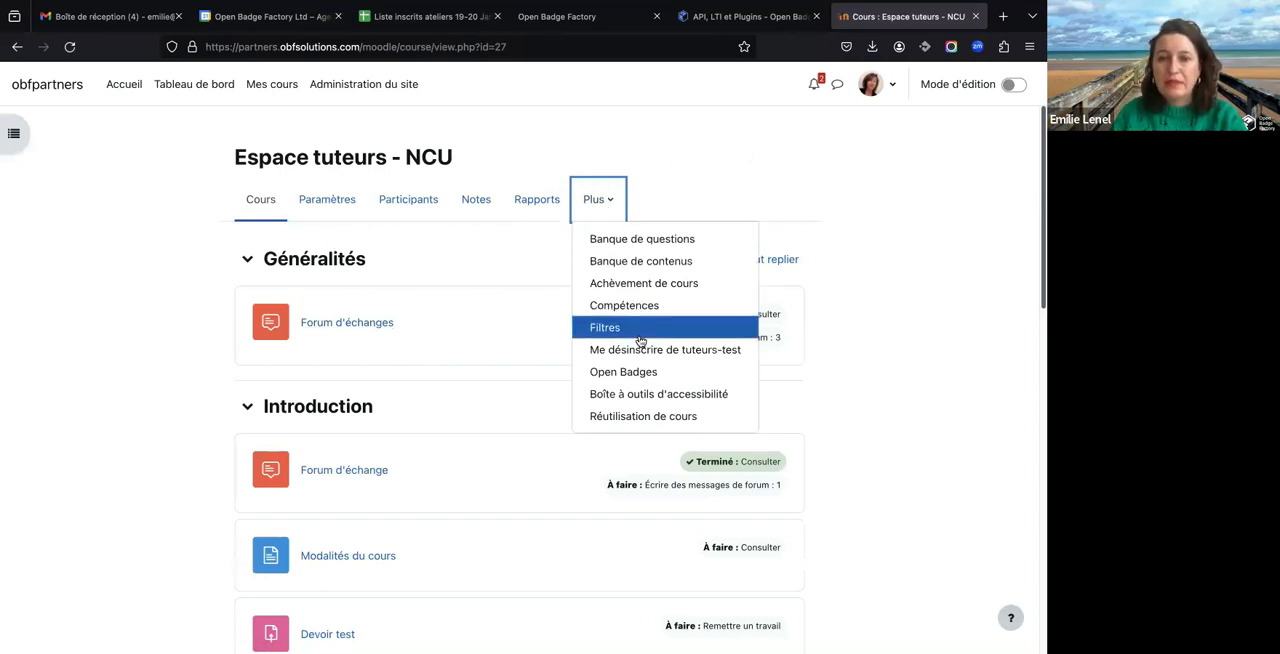
{"action": "left_click", "coordinate": [633, 372]}
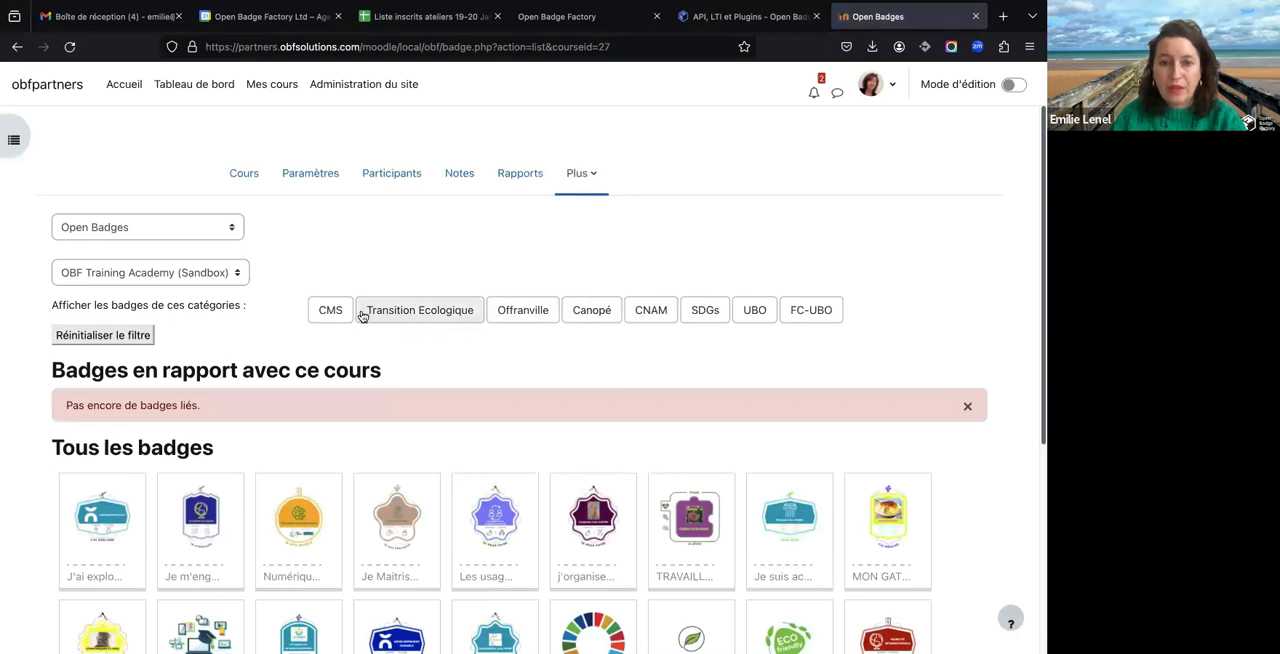
{"action": "left_click", "coordinate": [653, 312]}
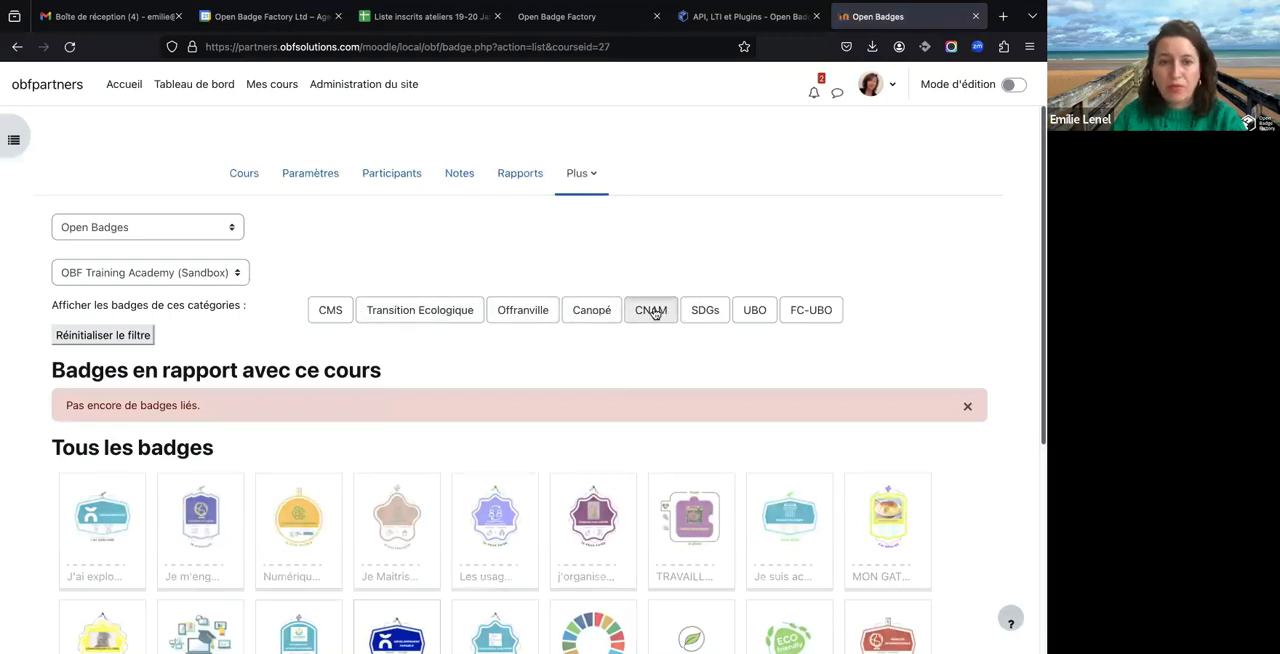
{"action": "scroll", "coordinate": [346, 461], "scroll_direction": "down", "scroll_amount": 1}
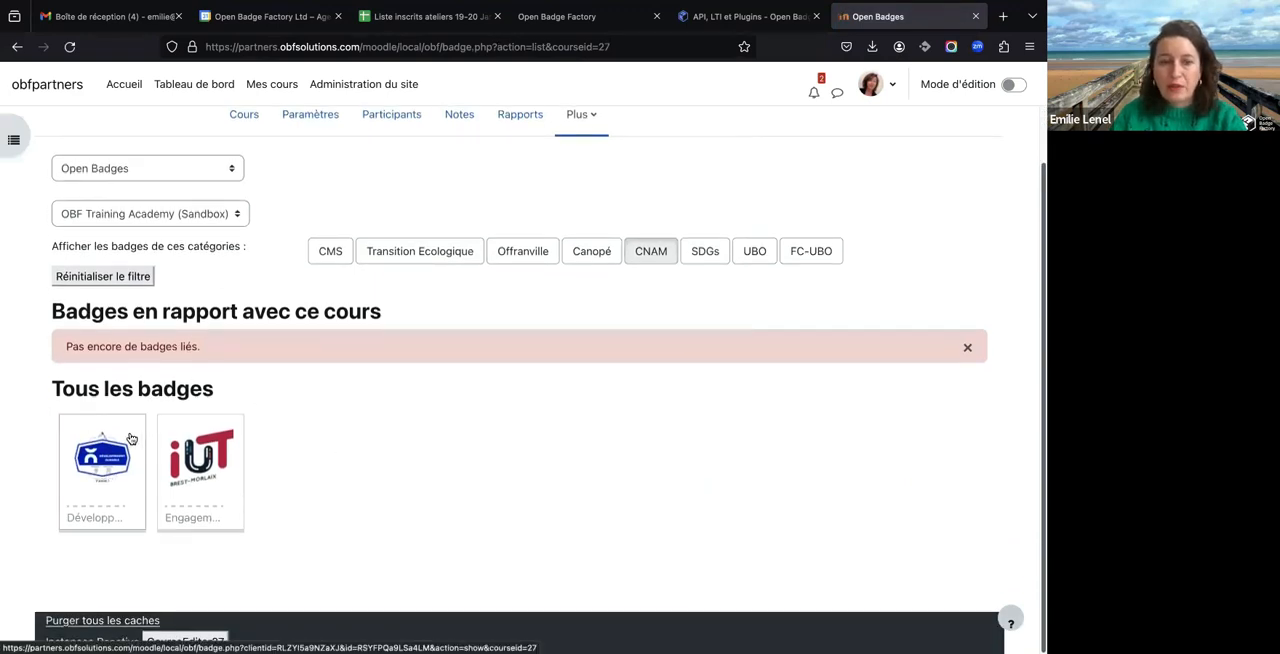
- Open the badge Développement durable: J'agis! and review its description, criteria and issuer details
{"action": "left_click", "coordinate": [129, 437]}
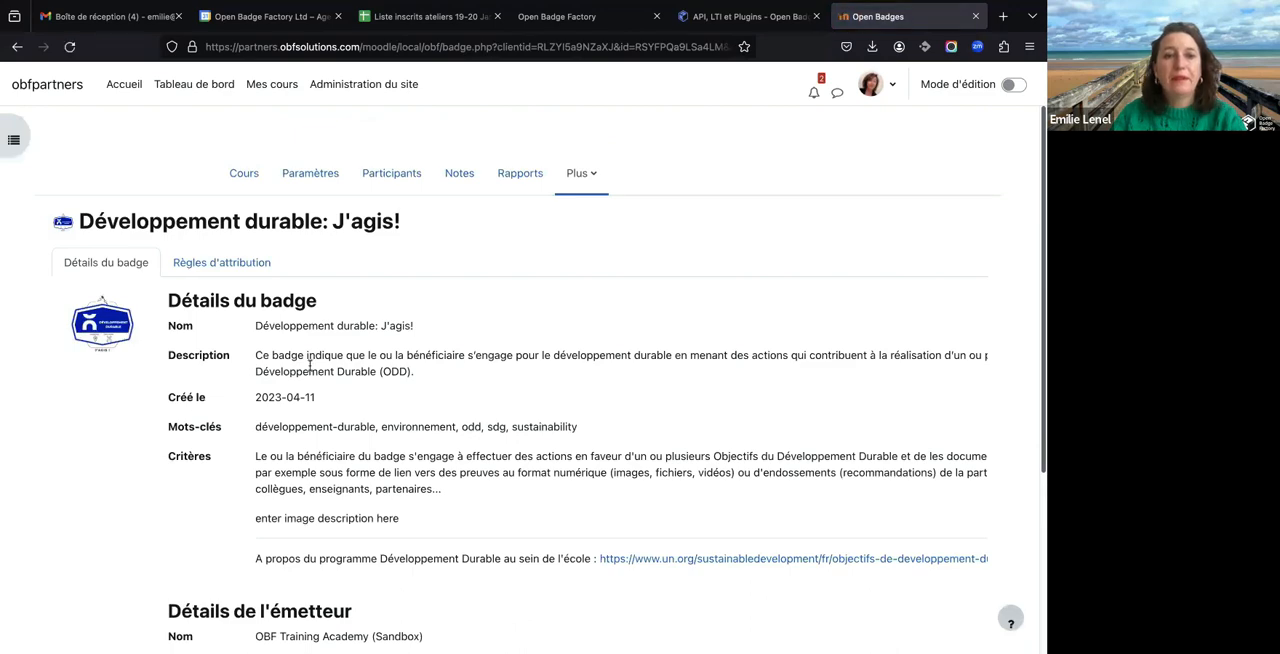
{"action": "scroll", "coordinate": [310, 367], "scroll_direction": "down", "scroll_amount": 5}
{"action": "scroll", "coordinate": [310, 370], "scroll_direction": "down", "scroll_amount": 1}
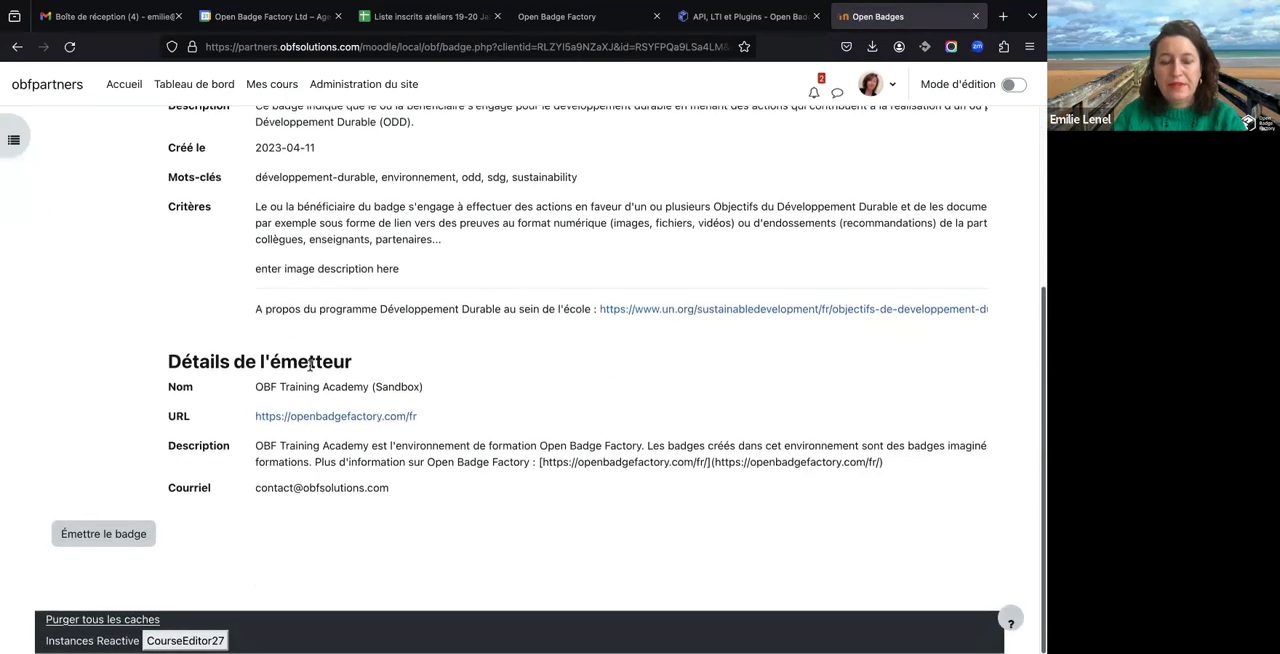
- Start issuing the badge Développement durable: J'agis! and select all three listed users as recipients
{"action": "left_click", "coordinate": [116, 537]}
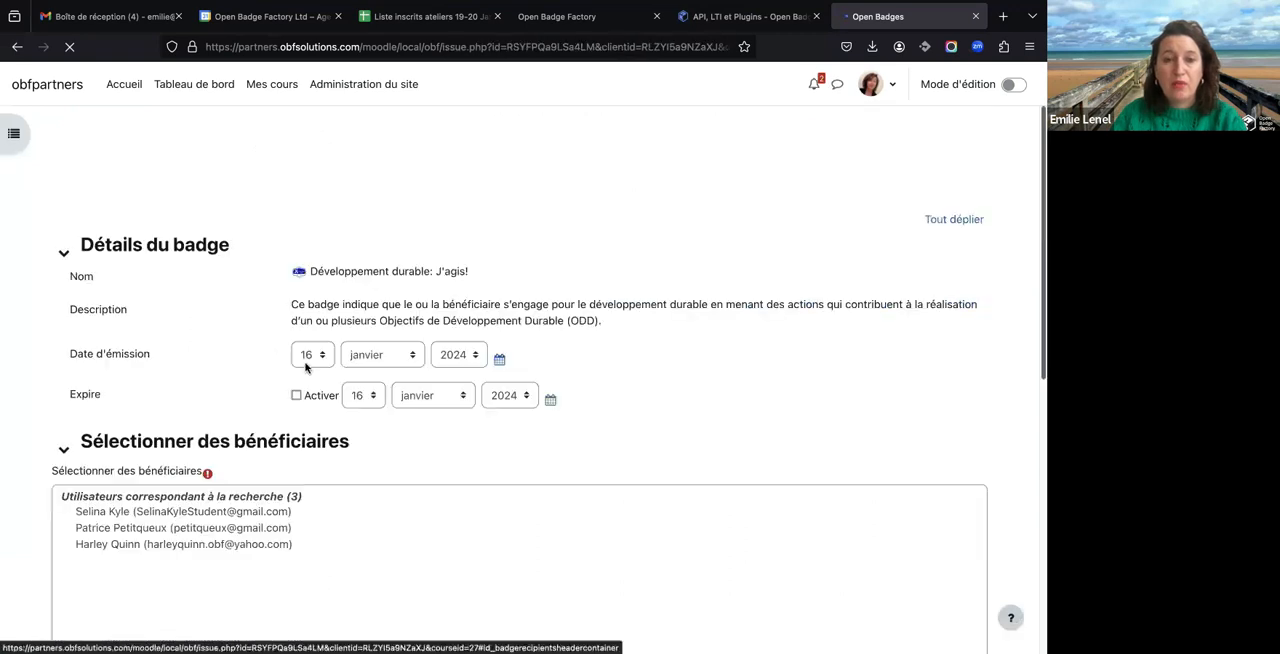
{"action": "left_click_drag", "start_coordinate": [178, 482], "coordinate": [176, 512]}
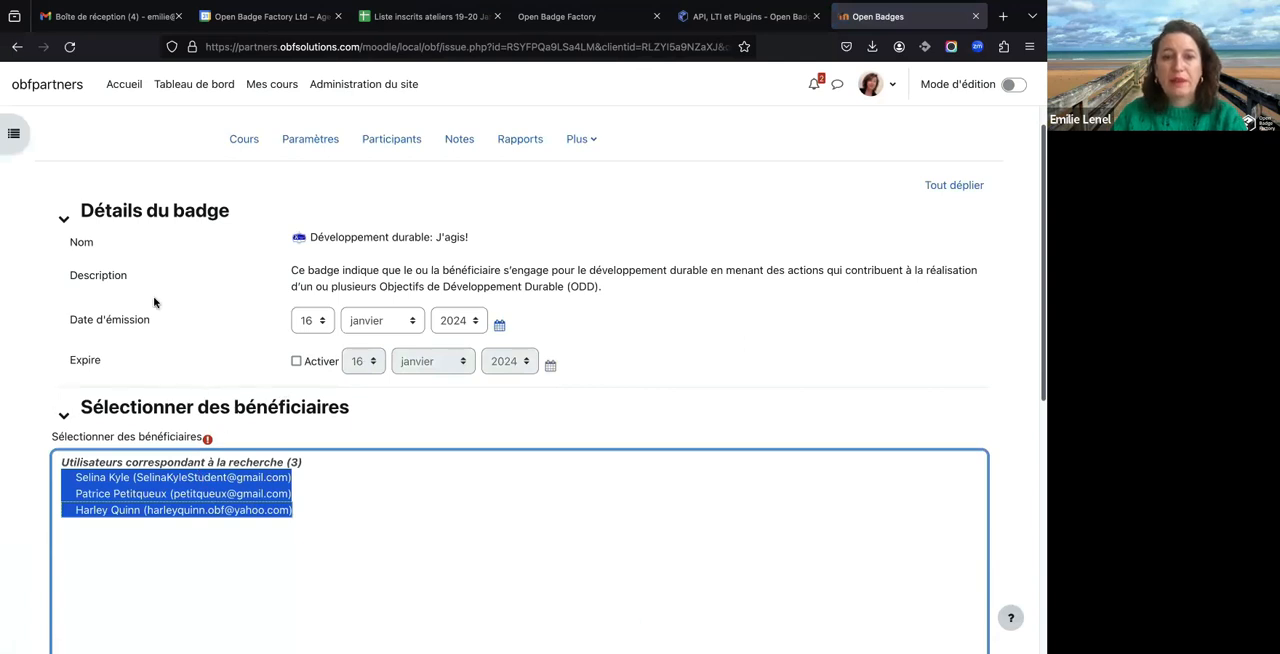
{"action": "scroll", "coordinate": [190, 488], "scroll_direction": "down", "scroll_amount": 3}
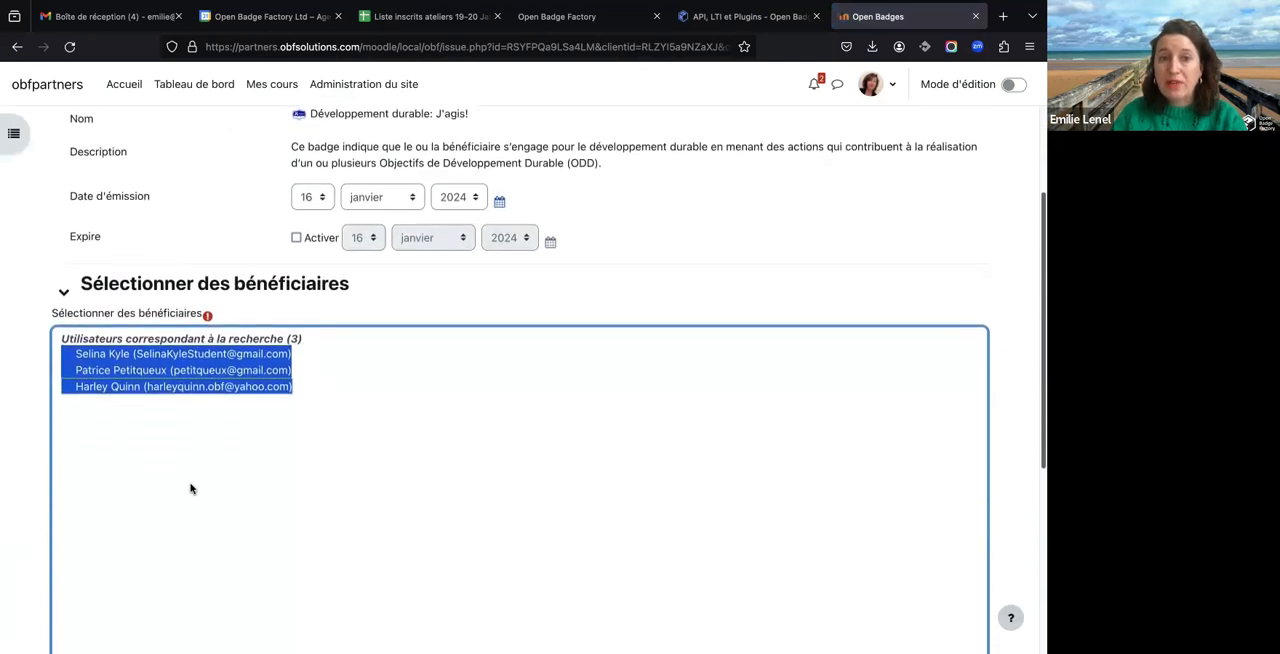
{"action": "scroll", "coordinate": [190, 488], "scroll_direction": "down", "scroll_amount": 5}
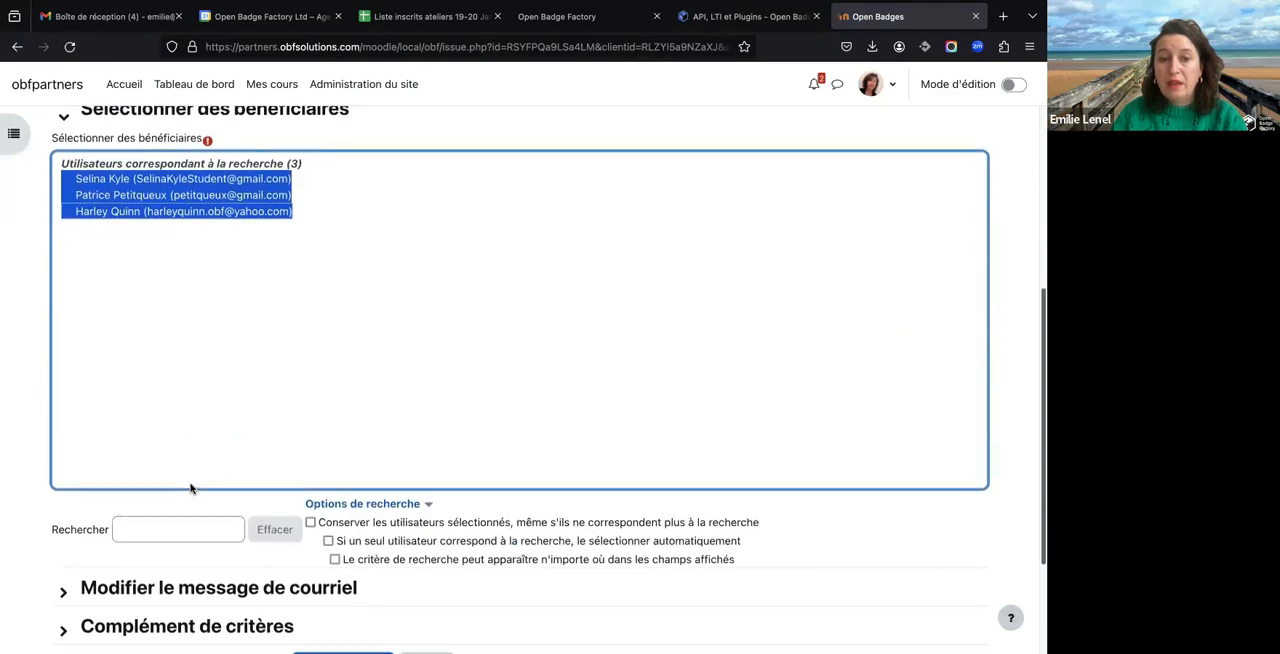
- Expand and review the award email message, and leave the issuing form without issuing the badge
{"action": "left_click", "coordinate": [135, 505]}
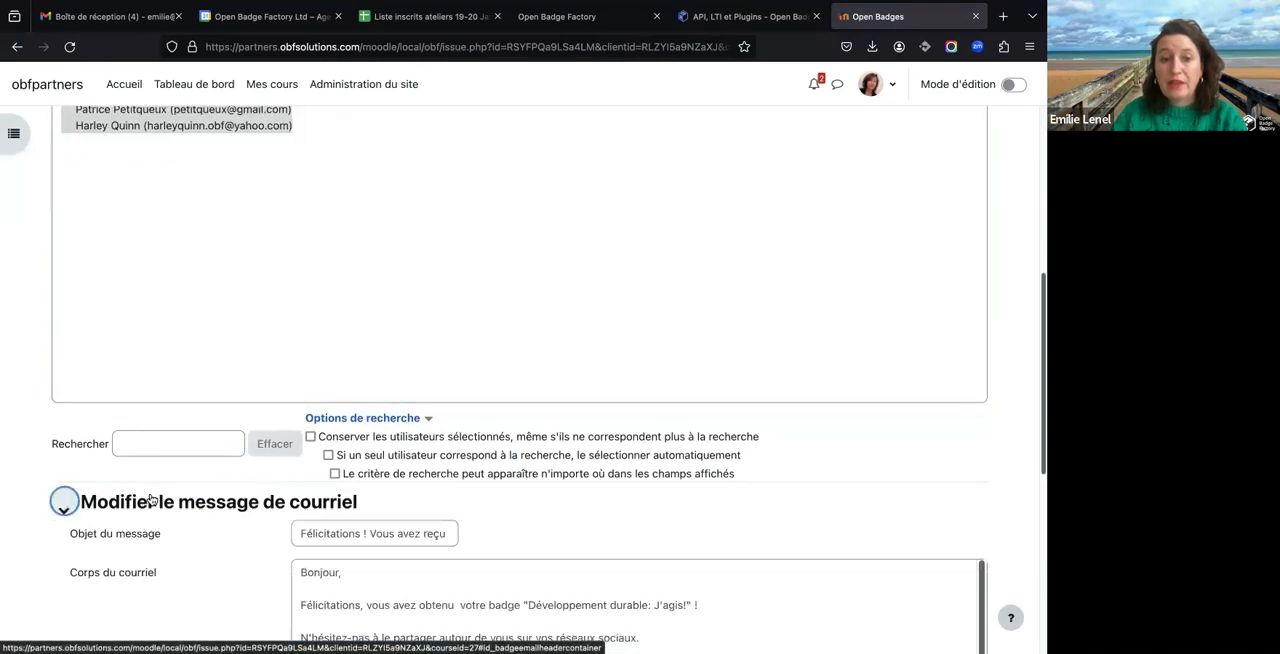
{"action": "scroll", "coordinate": [149, 497], "scroll_direction": "down", "scroll_amount": 3}
{"action": "scroll", "coordinate": [461, 481], "scroll_direction": "down", "scroll_amount": 1}
{"action": "scroll", "coordinate": [461, 481], "scroll_direction": "up", "scroll_amount": 4}
{"action": "scroll", "coordinate": [240, 488], "scroll_direction": "up", "scroll_amount": 10}
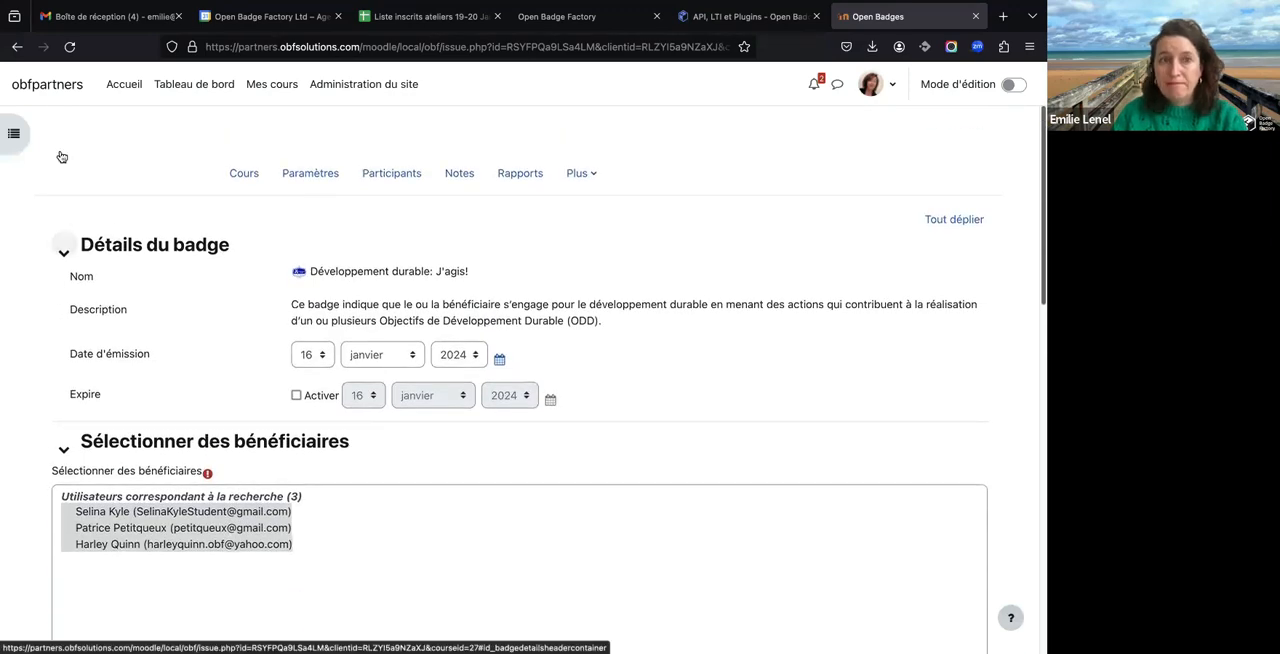
{"action": "left_click", "coordinate": [16, 48]}
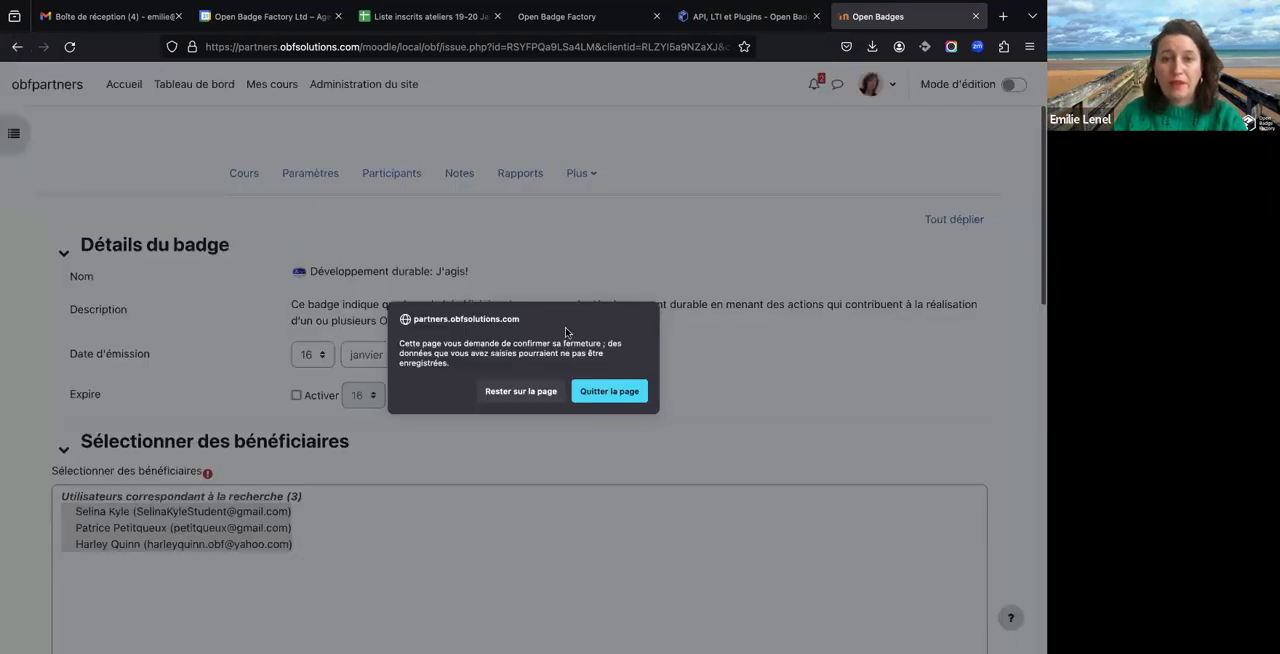
{"action": "left_click", "coordinate": [592, 391]}
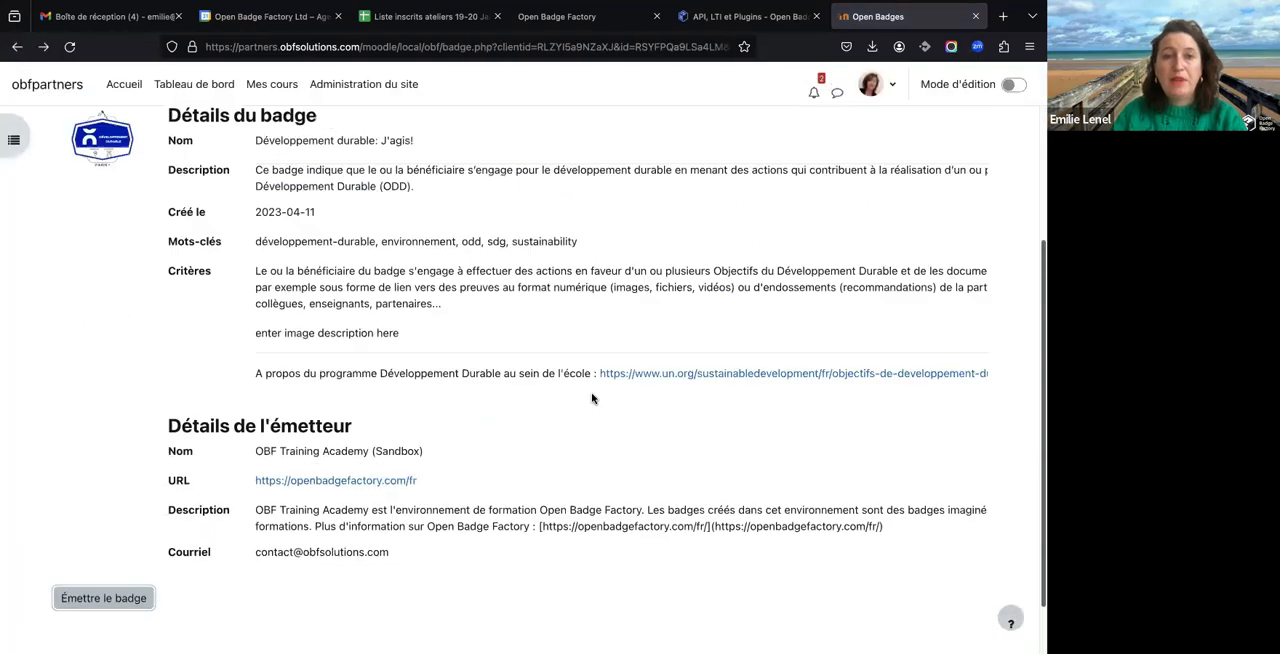
- In the badge's award rules, choose Achèvement d'activités as the award method and submit it
{"action": "left_click", "coordinate": [220, 268]}
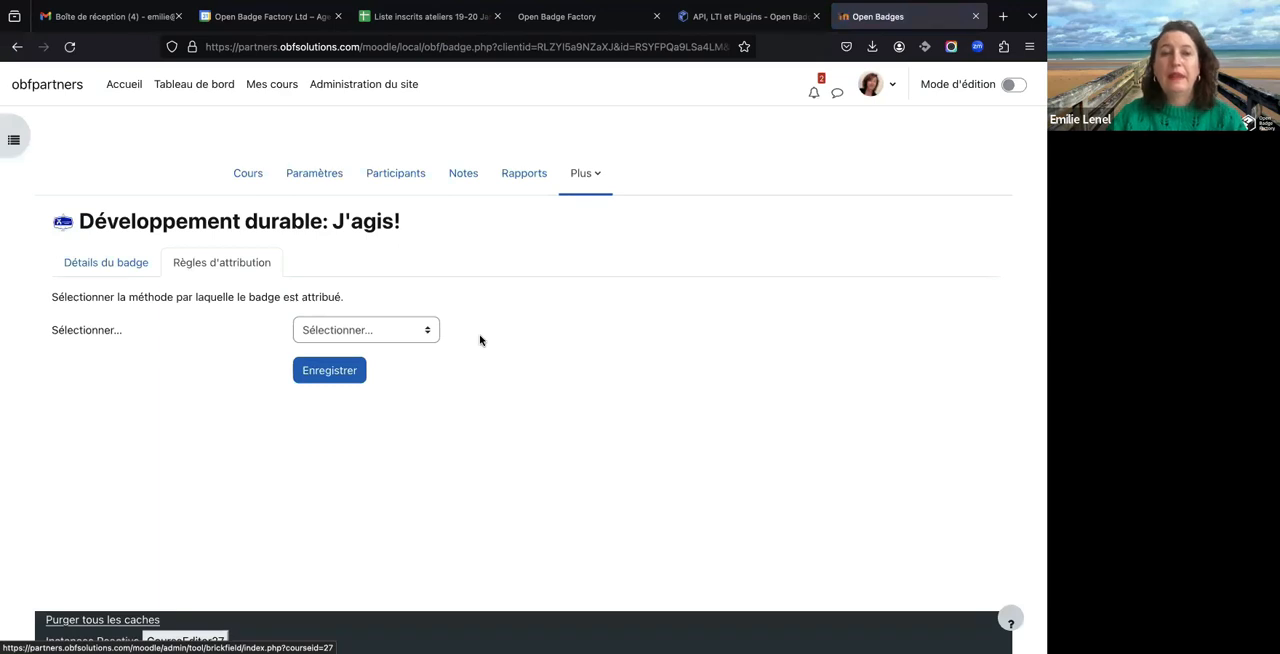
{"action": "left_click", "coordinate": [426, 333]}
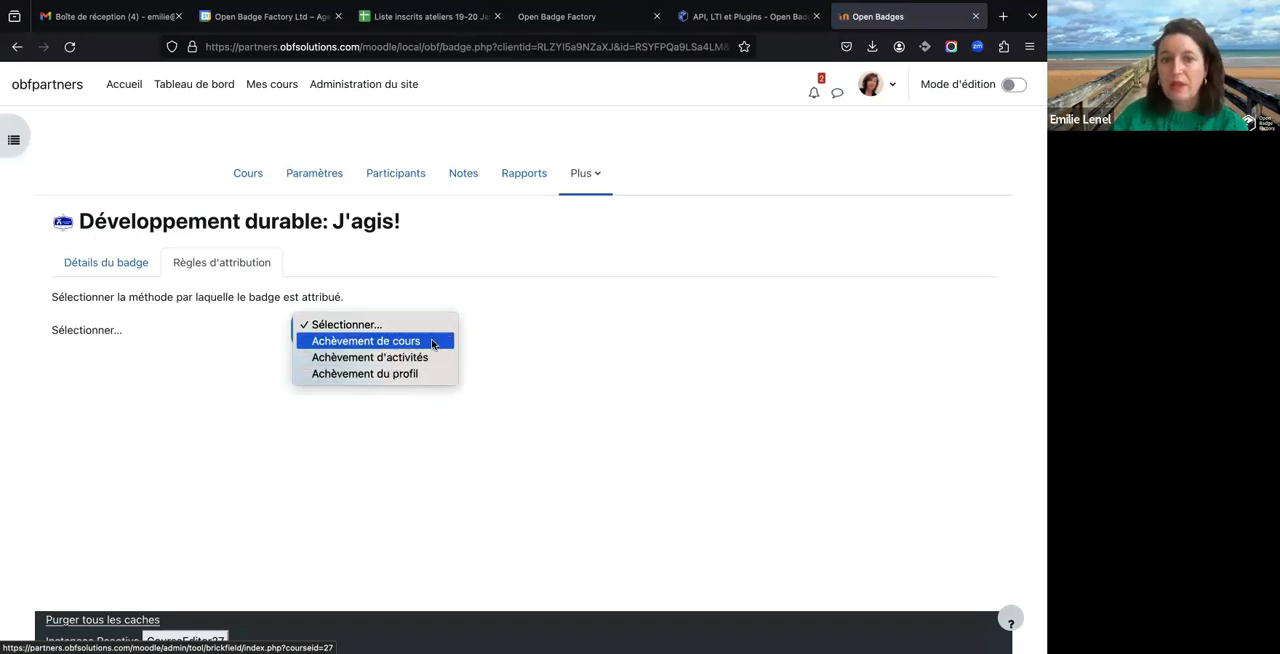
{"action": "left_click", "coordinate": [413, 362]}
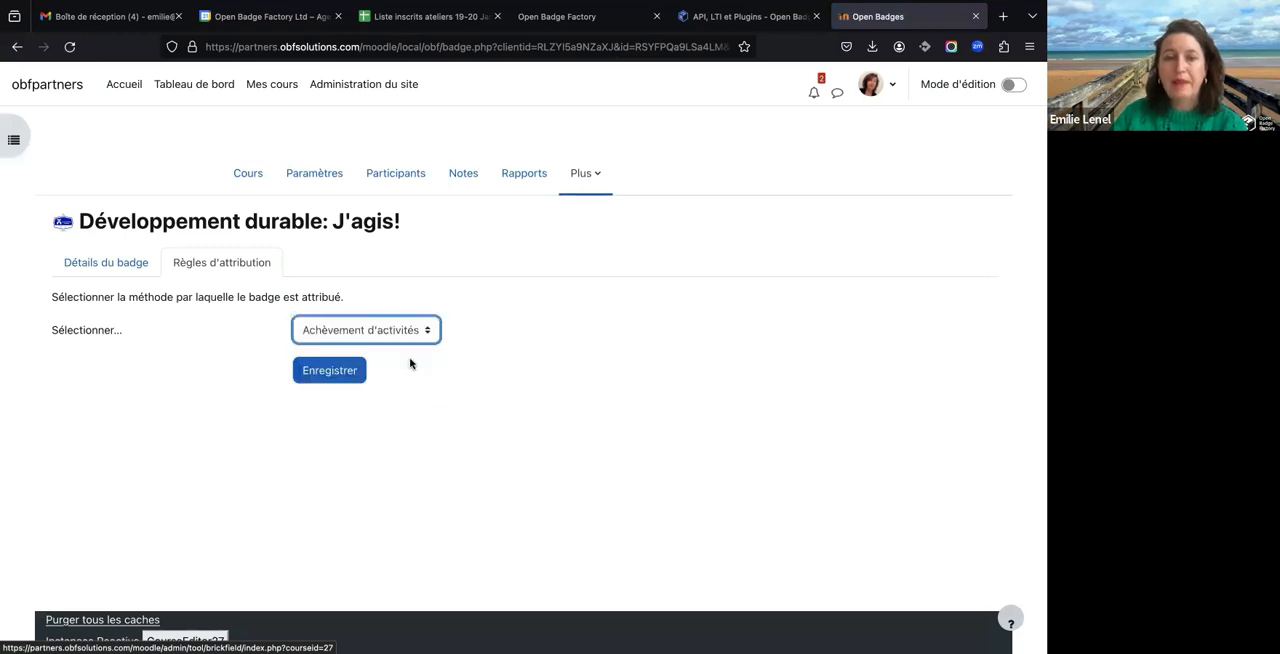
{"action": "left_click", "coordinate": [343, 371]}
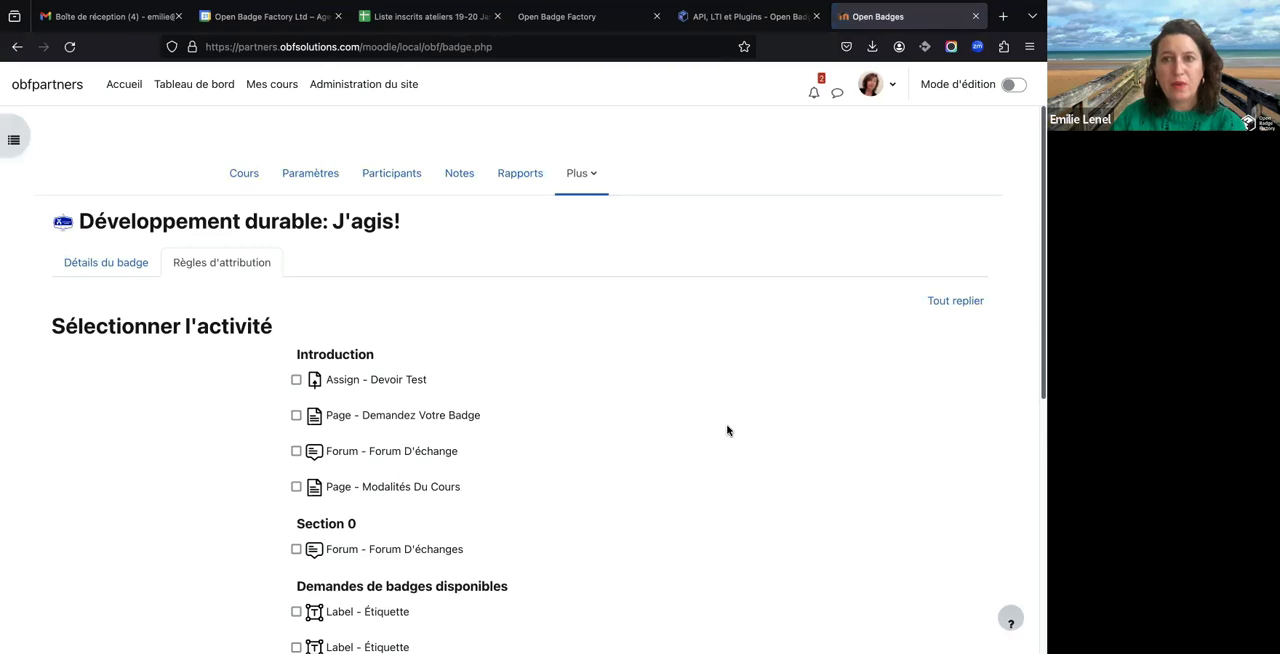
- Select the activities Devoir Test, Demandez Votre Badge, Forum D'échange, Modalités Du Cours and Forum D'échanges for the award rule
{"action": "scroll", "coordinate": [727, 430], "scroll_direction": "down", "scroll_amount": 2}
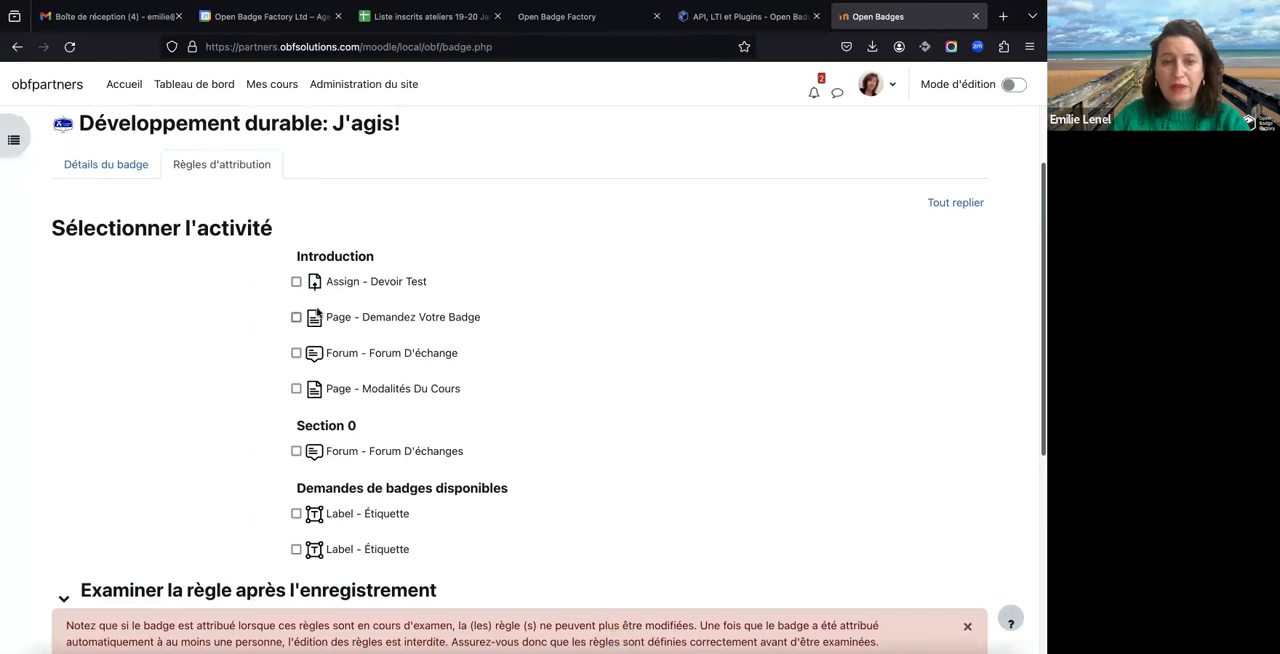
{"action": "left_click", "coordinate": [351, 284]}
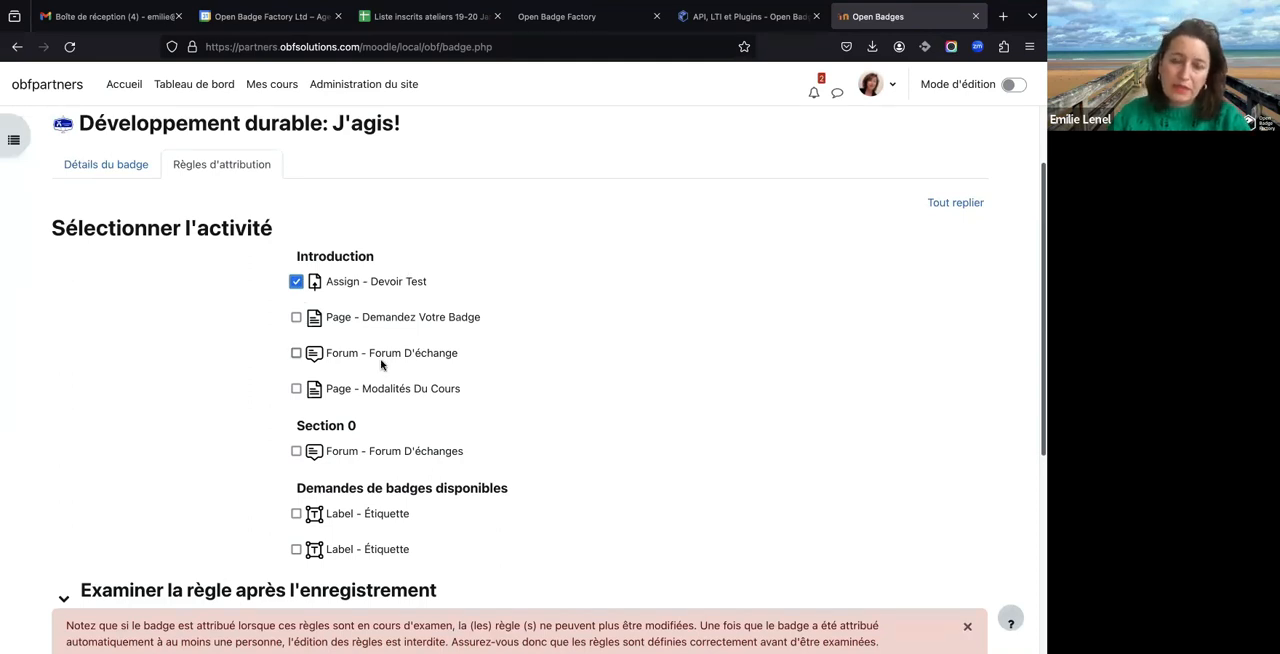
{"action": "scroll", "coordinate": [381, 365], "scroll_direction": "down", "scroll_amount": 2}
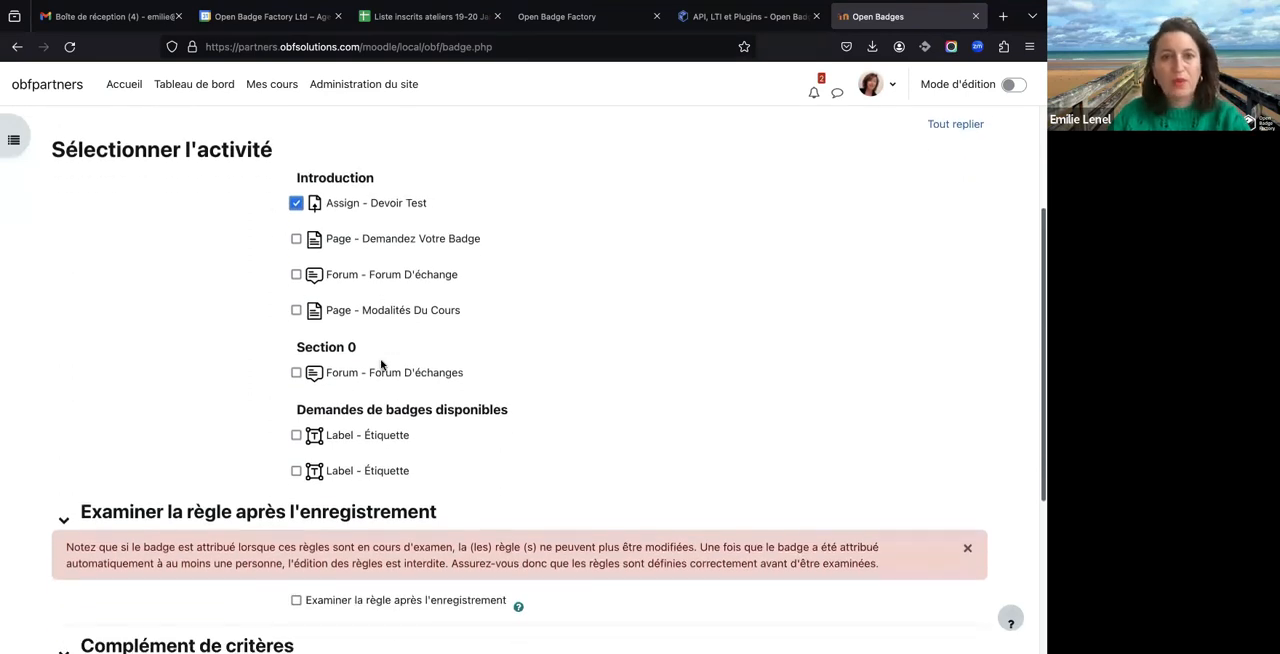
{"action": "left_click", "coordinate": [296, 239]}
{"action": "left_click", "coordinate": [296, 275]}
{"action": "left_click", "coordinate": [296, 311]}
{"action": "left_click", "coordinate": [296, 373]}
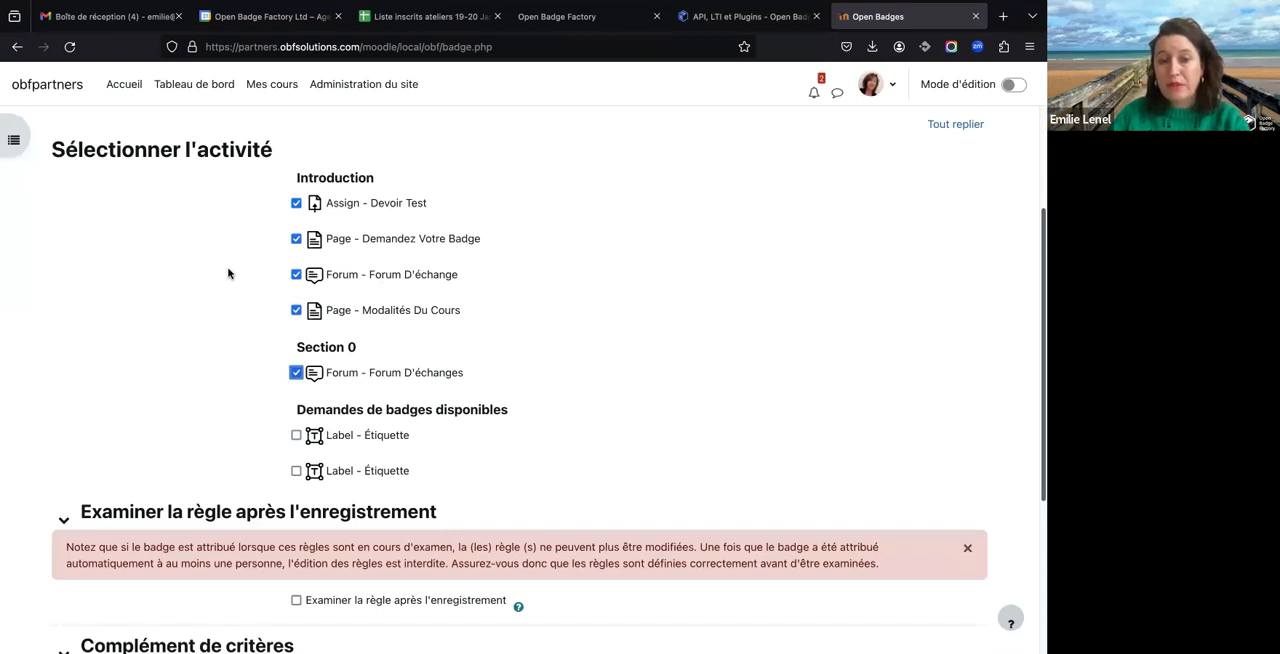
- Enable Examiner la règle après l'enregistrement for the award rule and look back over the selected activities
{"action": "scroll", "coordinate": [228, 273], "scroll_direction": "down", "scroll_amount": 5}
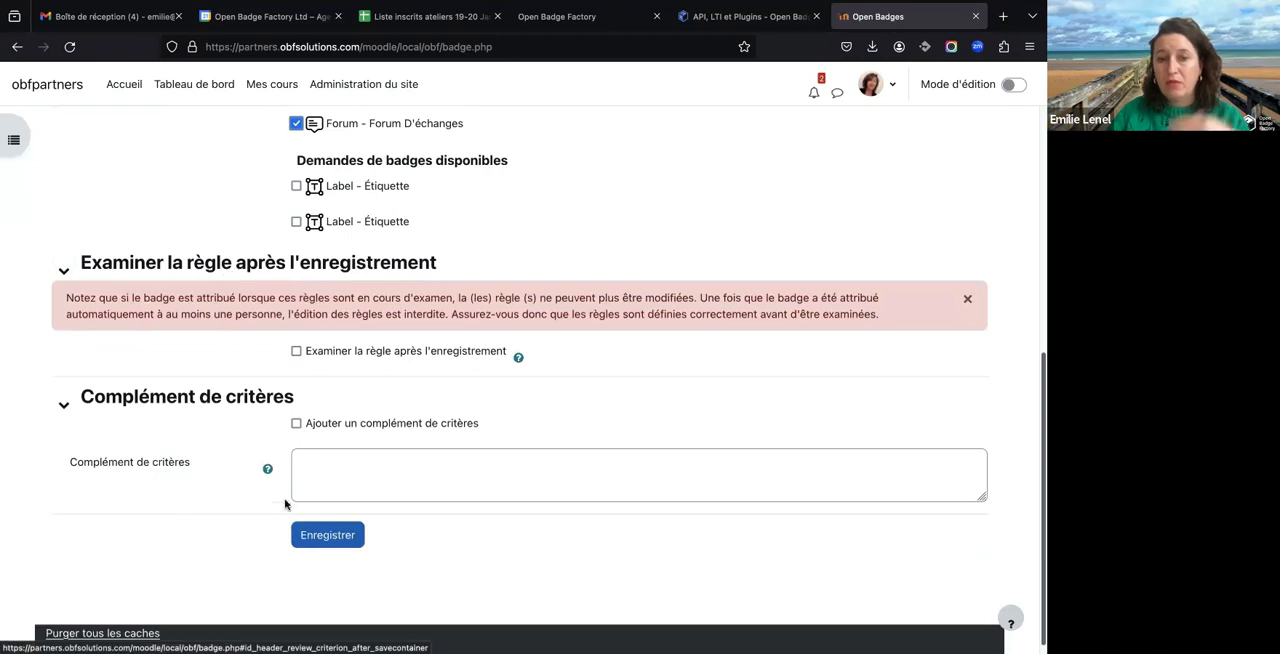
{"action": "left_click", "coordinate": [297, 352]}
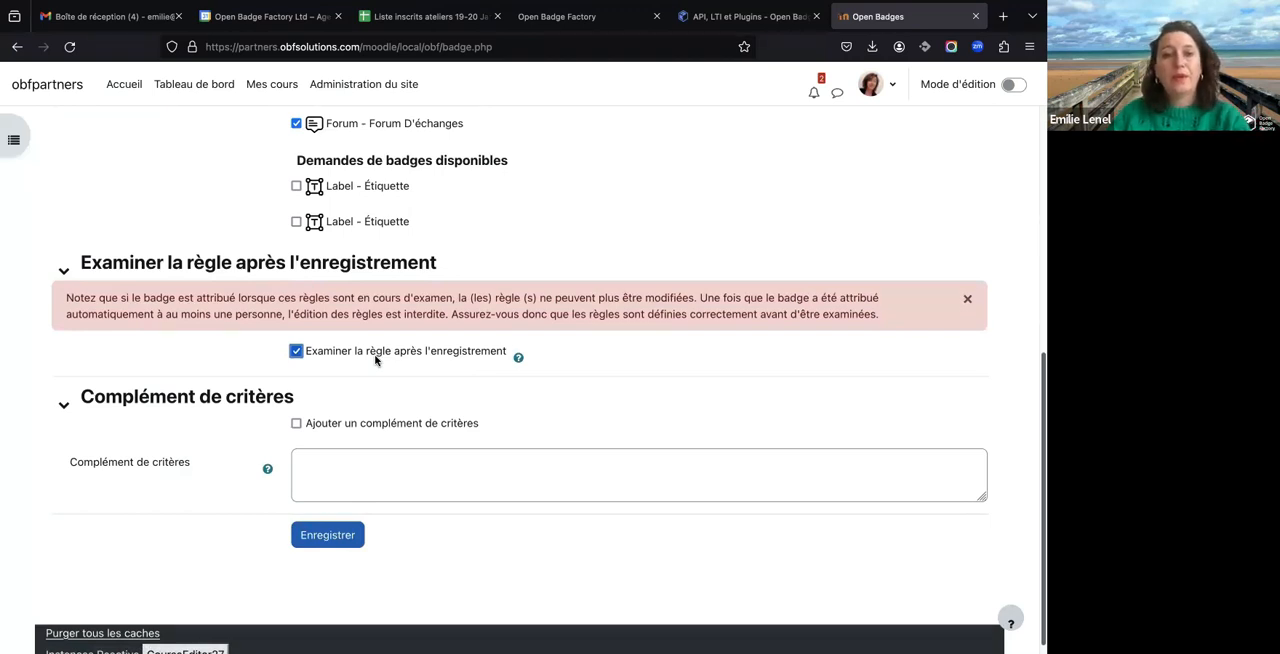
{"action": "scroll", "coordinate": [376, 360], "scroll_direction": "up", "scroll_amount": 1}
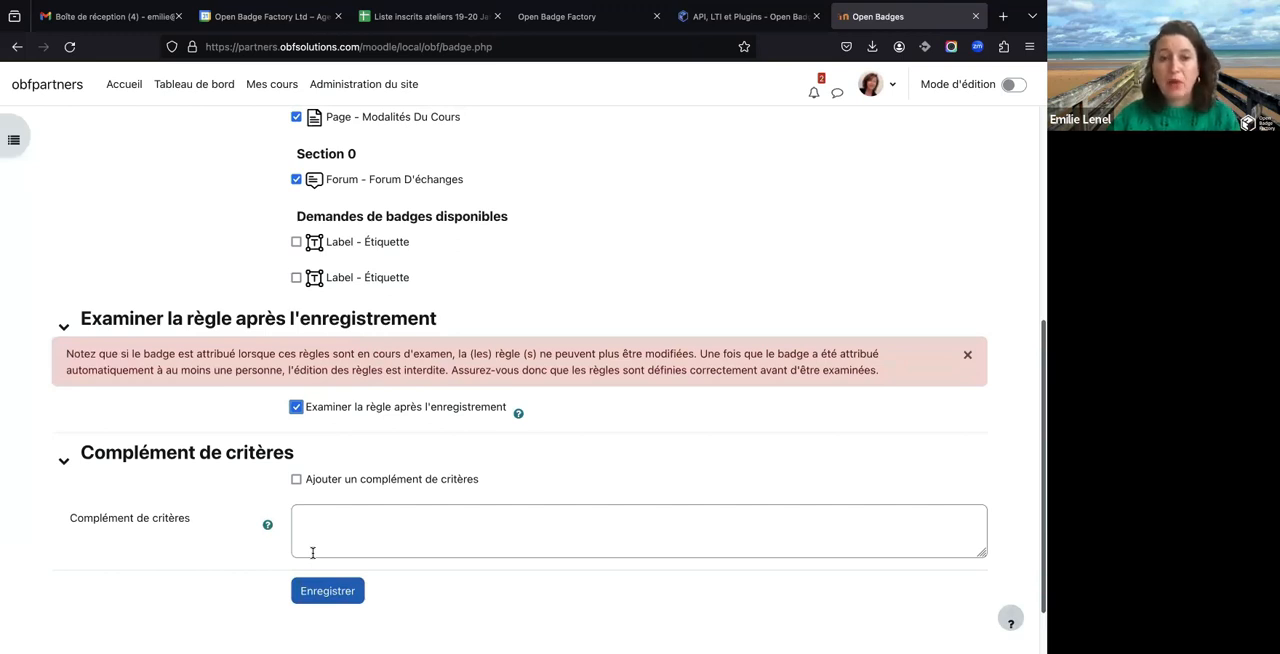
{"action": "scroll", "coordinate": [303, 285], "scroll_direction": "up", "scroll_amount": 3}
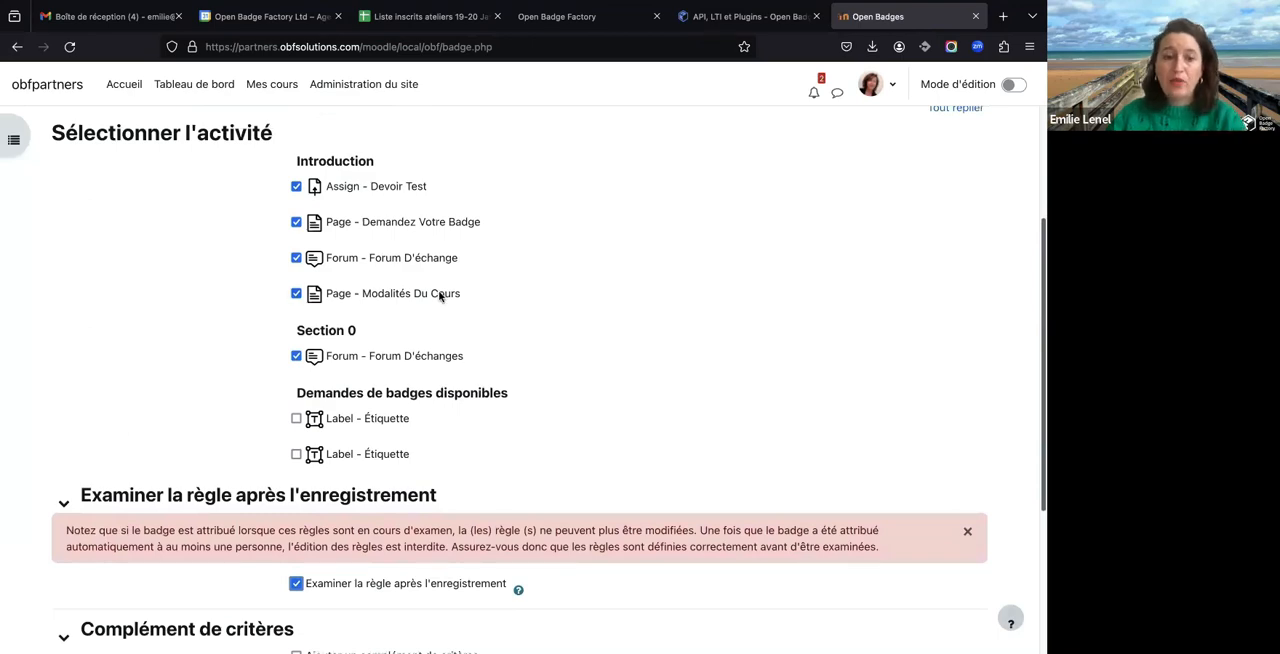
{"action": "scroll", "coordinate": [440, 296], "scroll_direction": "up", "scroll_amount": 3}
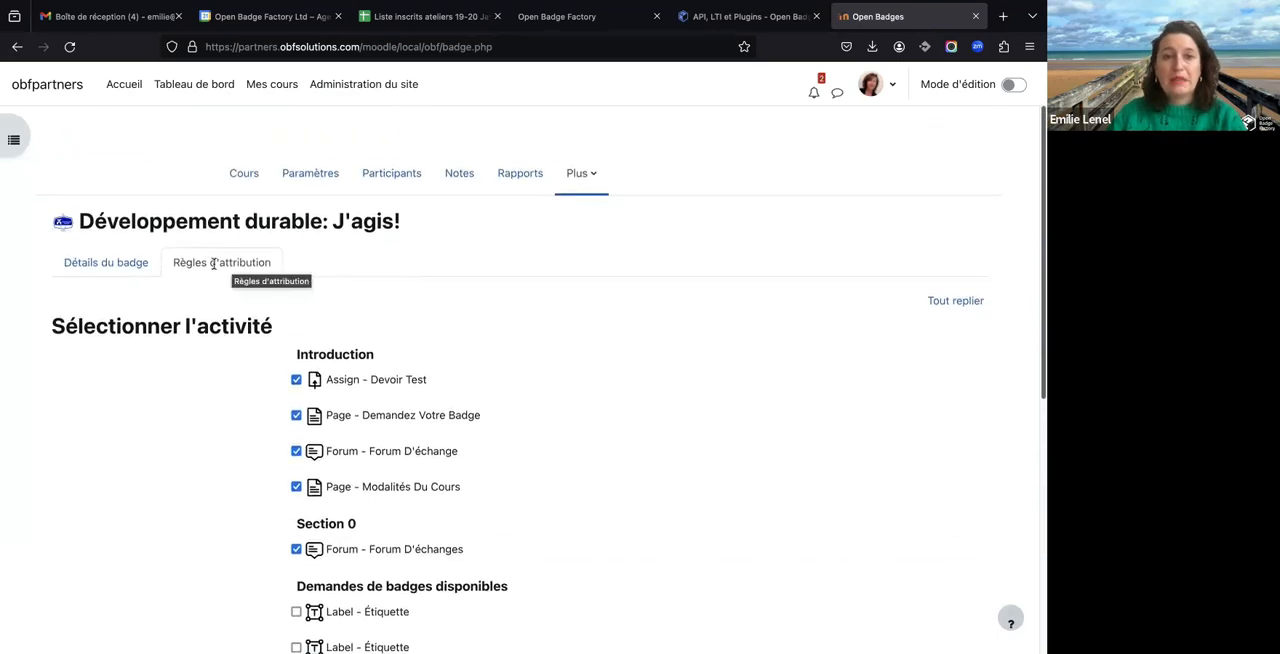
- Leave the award rules without saving them and return to the badge's details page
{"action": "left_click", "coordinate": [138, 266]}
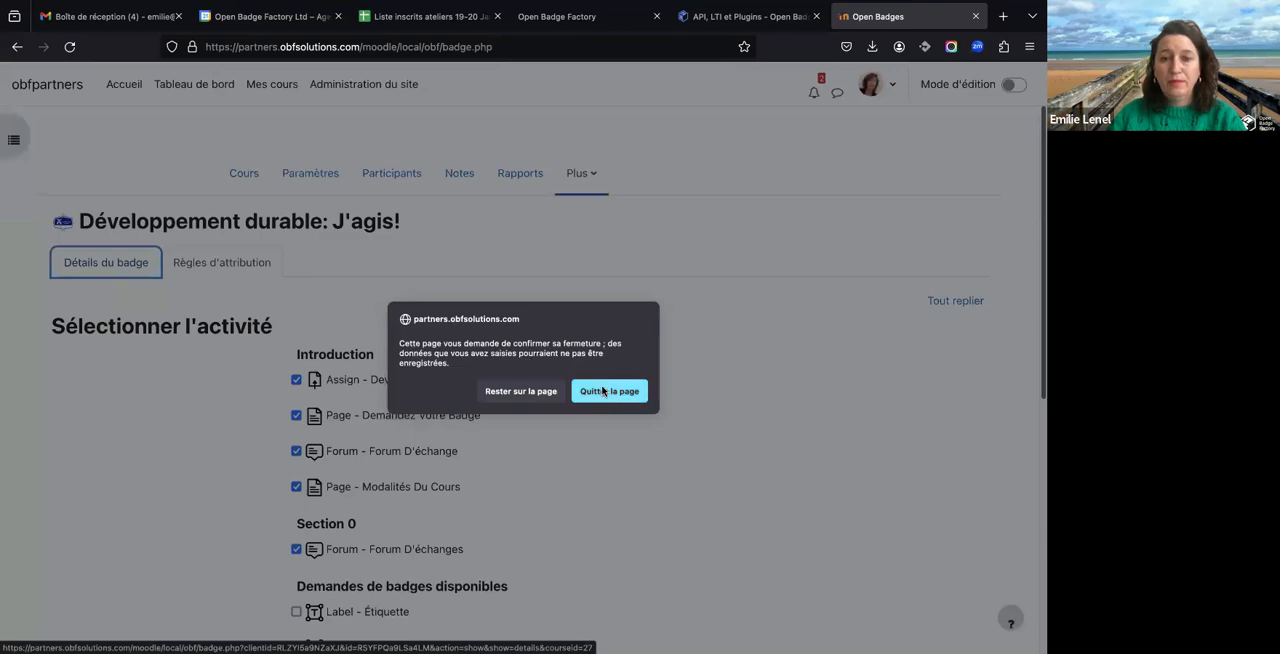
{"action": "left_click", "coordinate": [603, 390]}
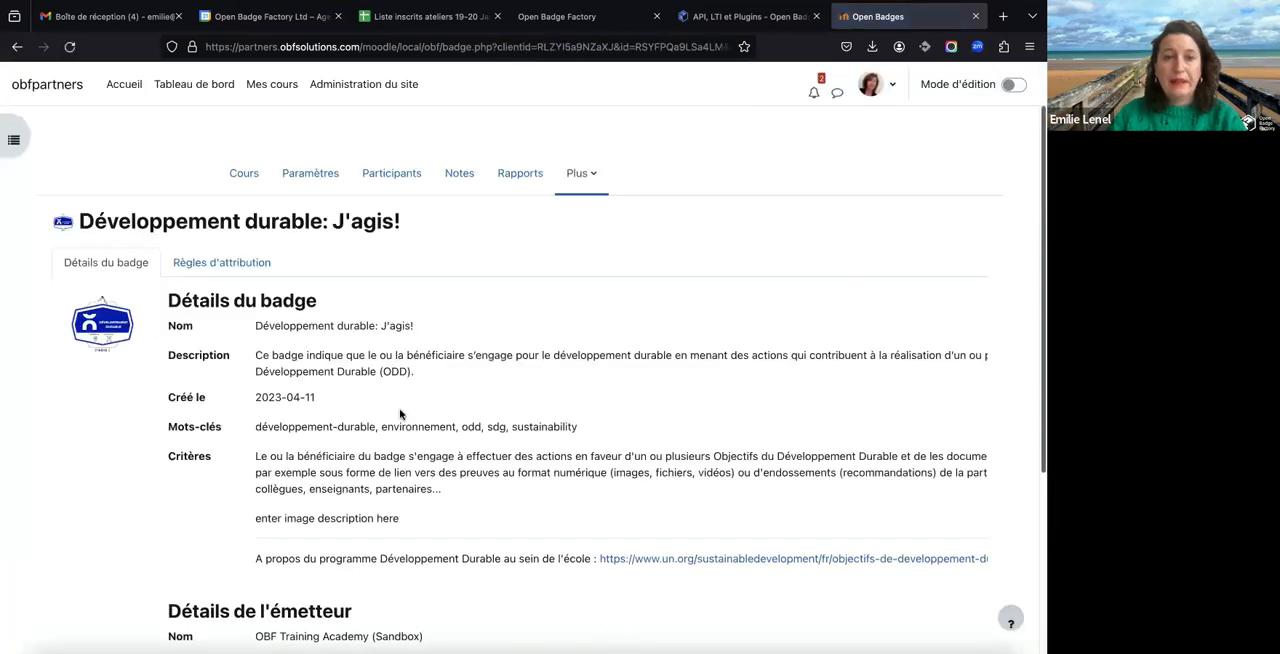
{"action": "scroll", "coordinate": [400, 414], "scroll_direction": "down", "scroll_amount": 5}
{"action": "scroll", "coordinate": [400, 414], "scroll_direction": "up", "scroll_amount": 5}
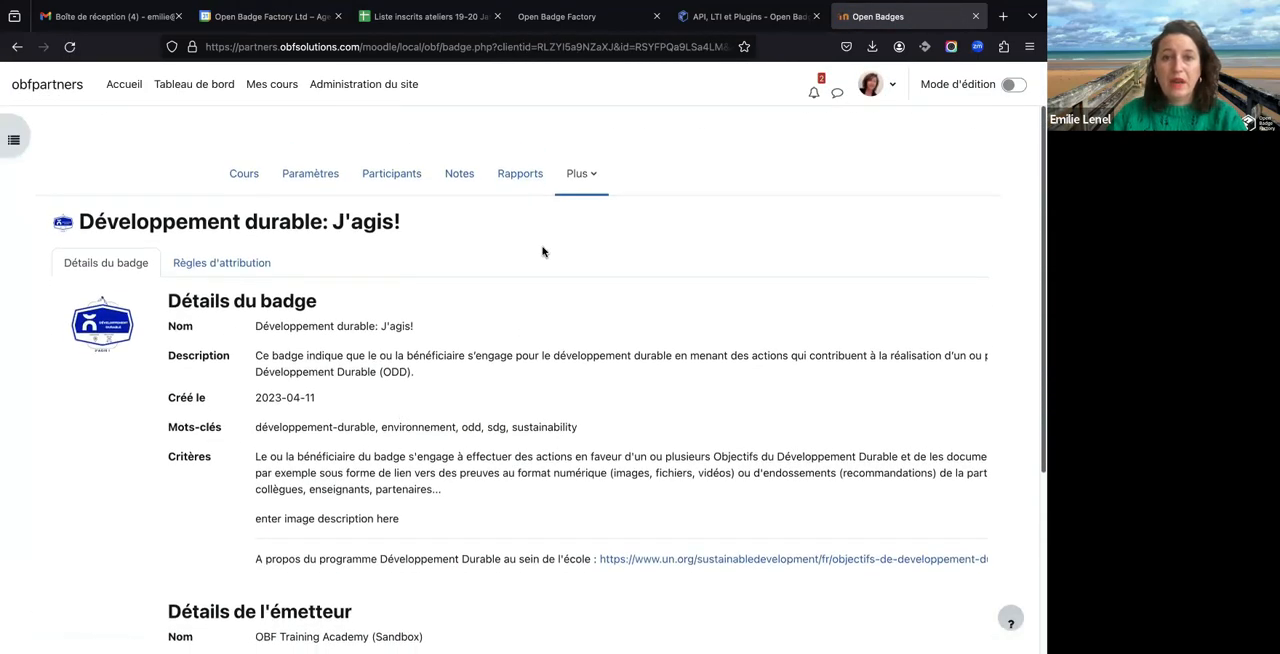
- Return to the course's Open Badges page and display the course's award history
{"action": "left_click", "coordinate": [579, 174]}
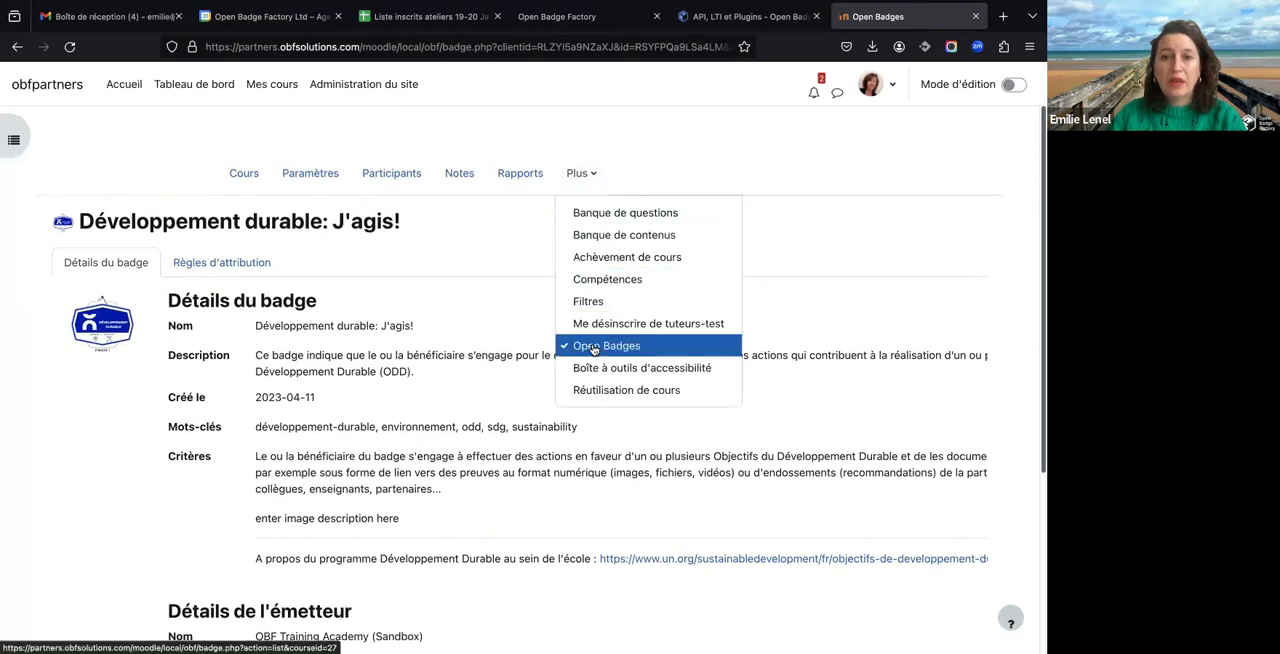
{"action": "left_click", "coordinate": [594, 346]}
{"action": "scroll", "coordinate": [283, 406], "scroll_direction": "down", "scroll_amount": 2}
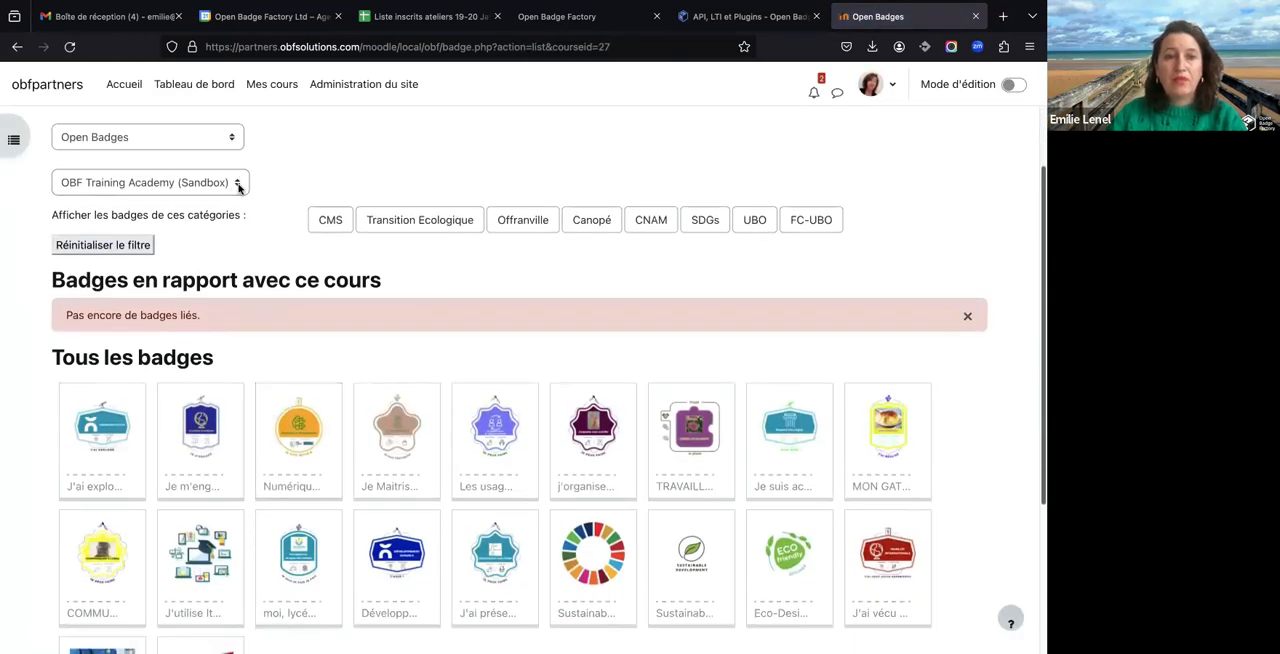
{"action": "left_click", "coordinate": [234, 136]}
{"action": "left_click", "coordinate": [220, 148]}
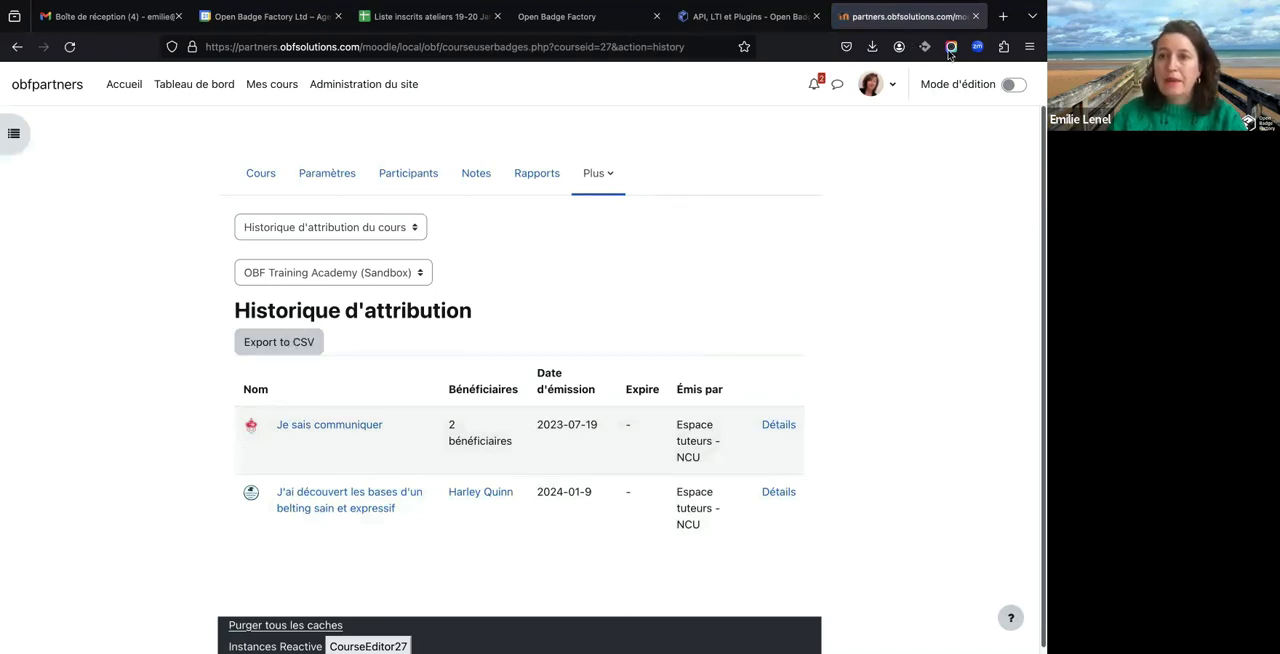
- Open the signed-in account's profile and examine its Open Badge Passport badges and the badges obtained on OBF solutions partners
{"action": "left_click", "coordinate": [890, 85]}
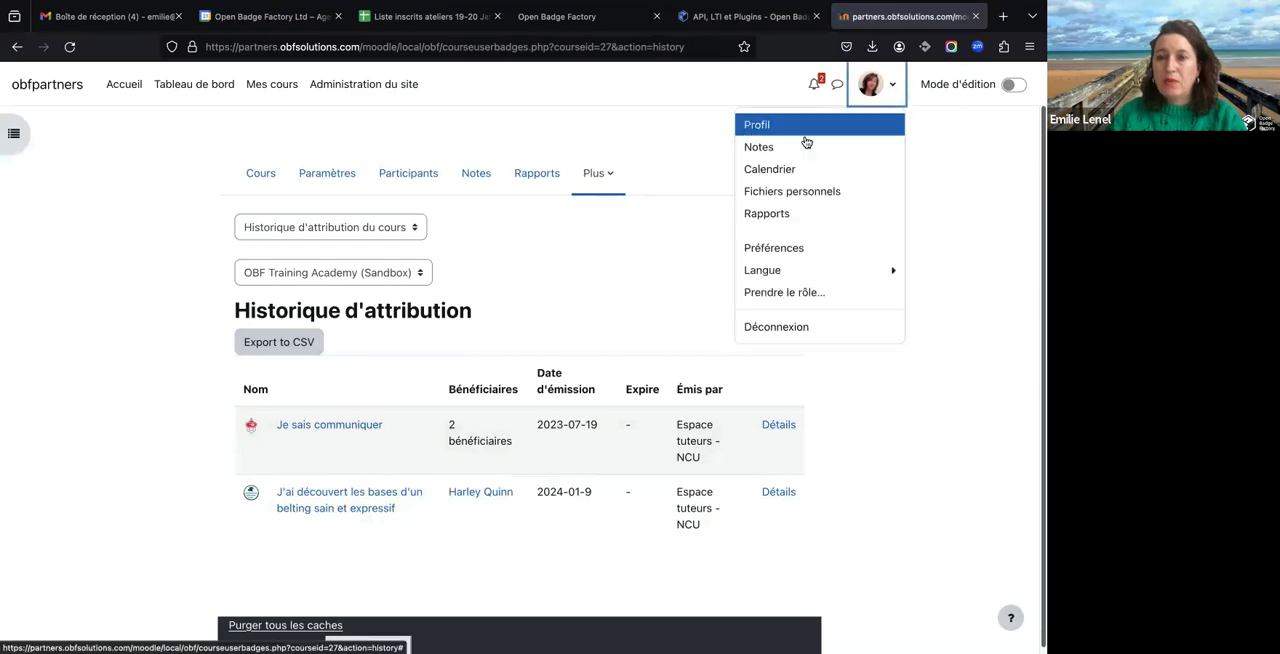
{"action": "left_click", "coordinate": [793, 128]}
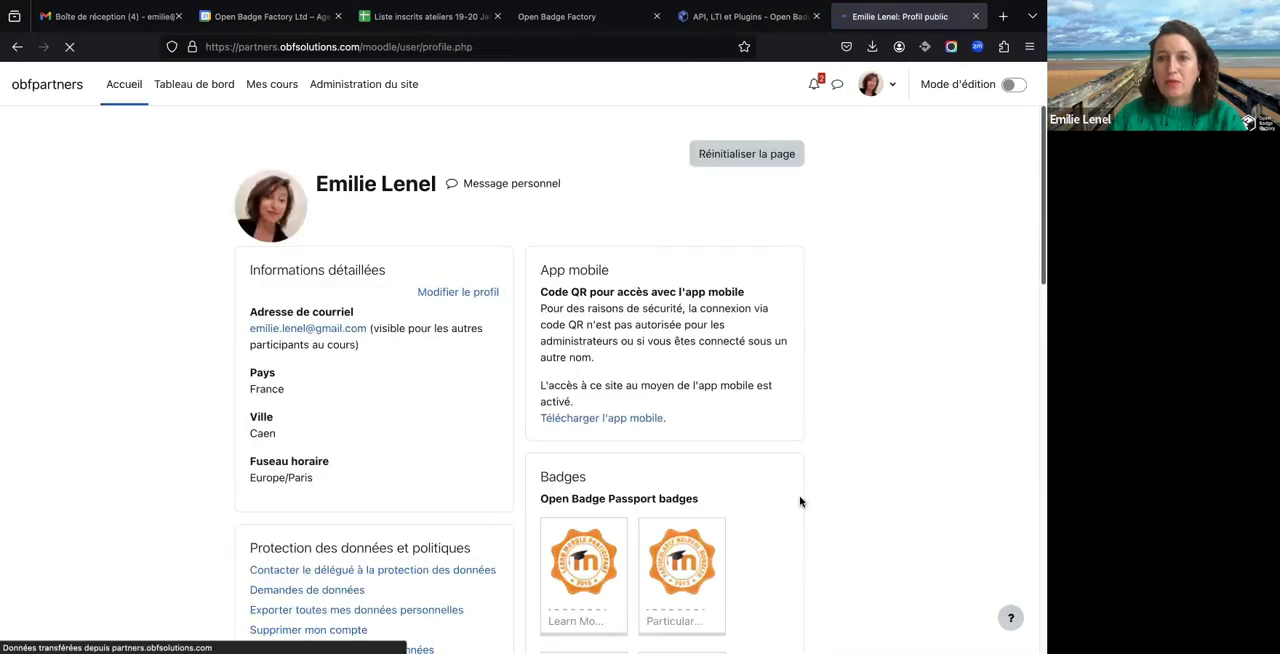
{"action": "scroll", "coordinate": [800, 501], "scroll_direction": "down", "scroll_amount": 10}
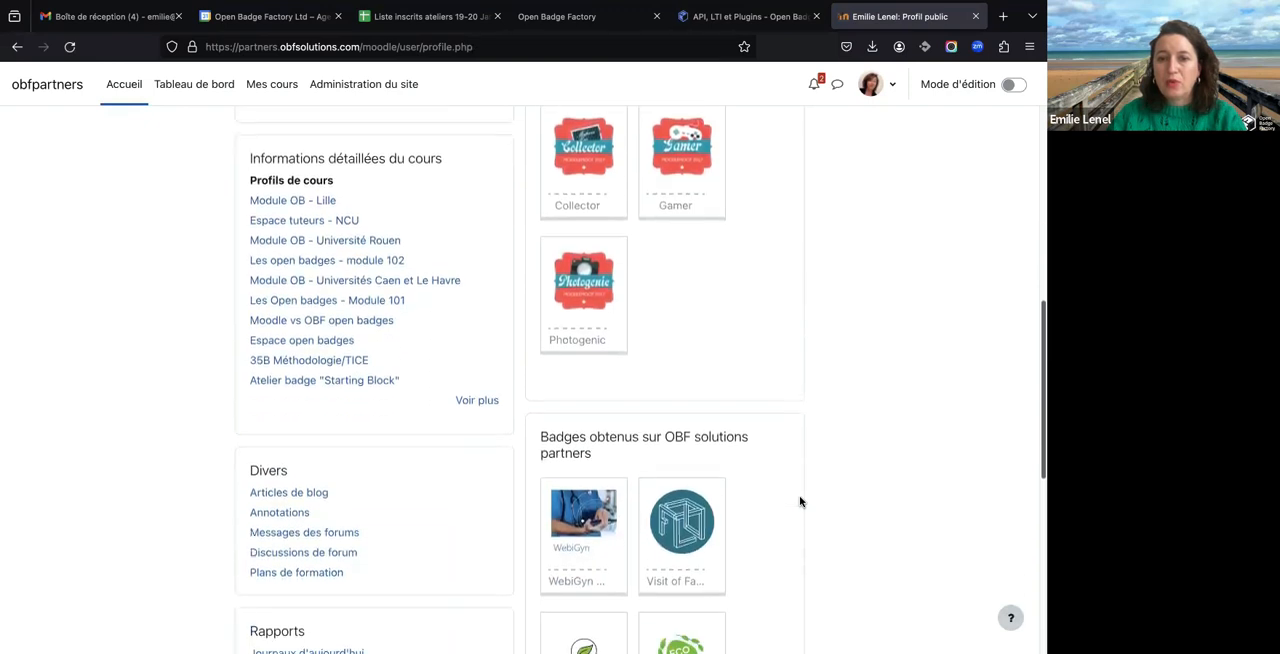
{"action": "scroll", "coordinate": [800, 501], "scroll_direction": "down", "scroll_amount": 2}
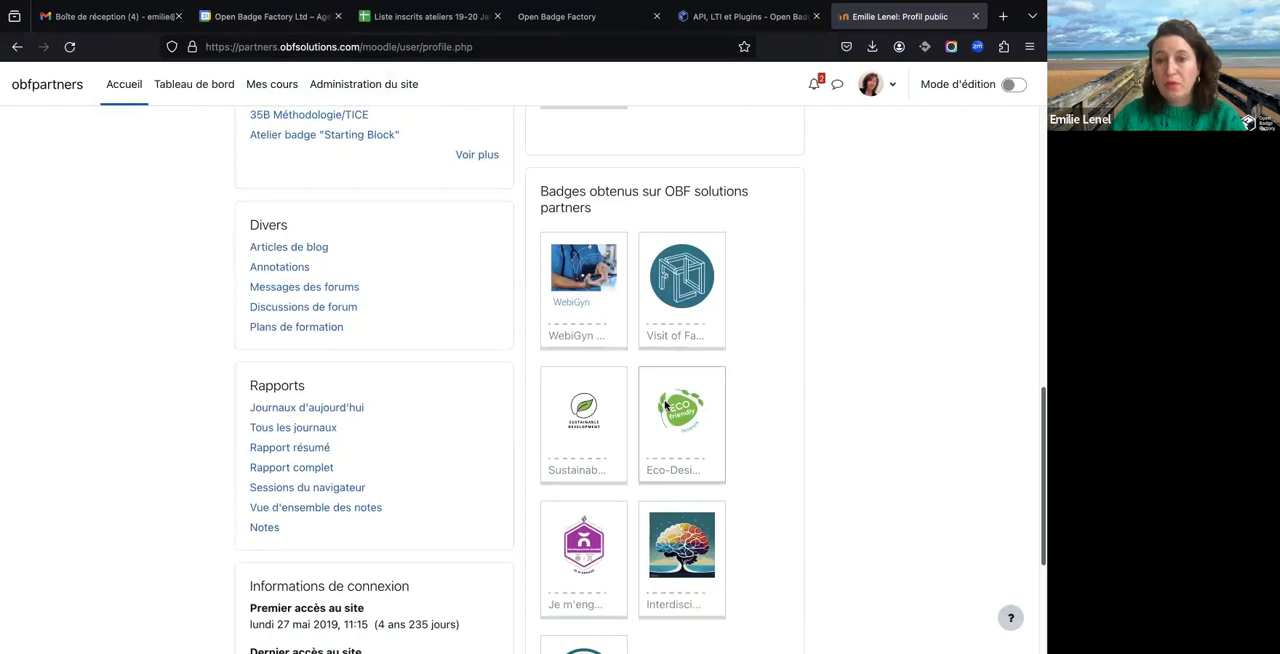
{"action": "scroll", "coordinate": [666, 404], "scroll_direction": "down", "scroll_amount": 3}
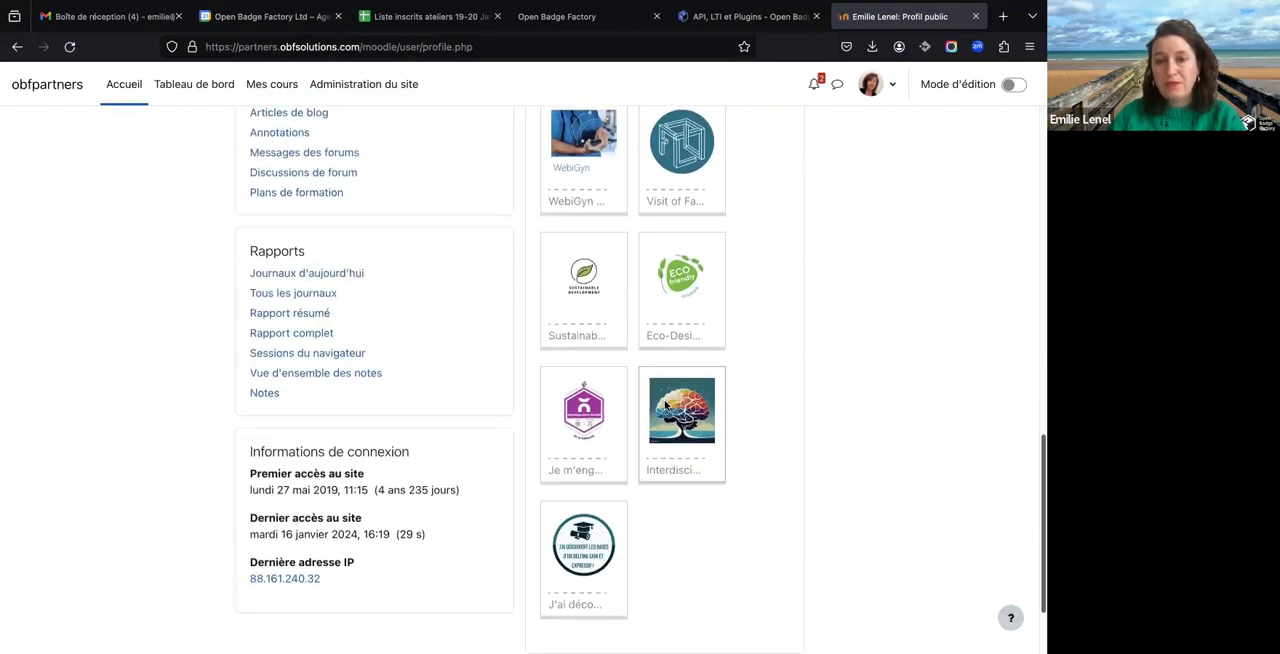
{"action": "scroll", "coordinate": [666, 404], "scroll_direction": "up", "scroll_amount": 8}
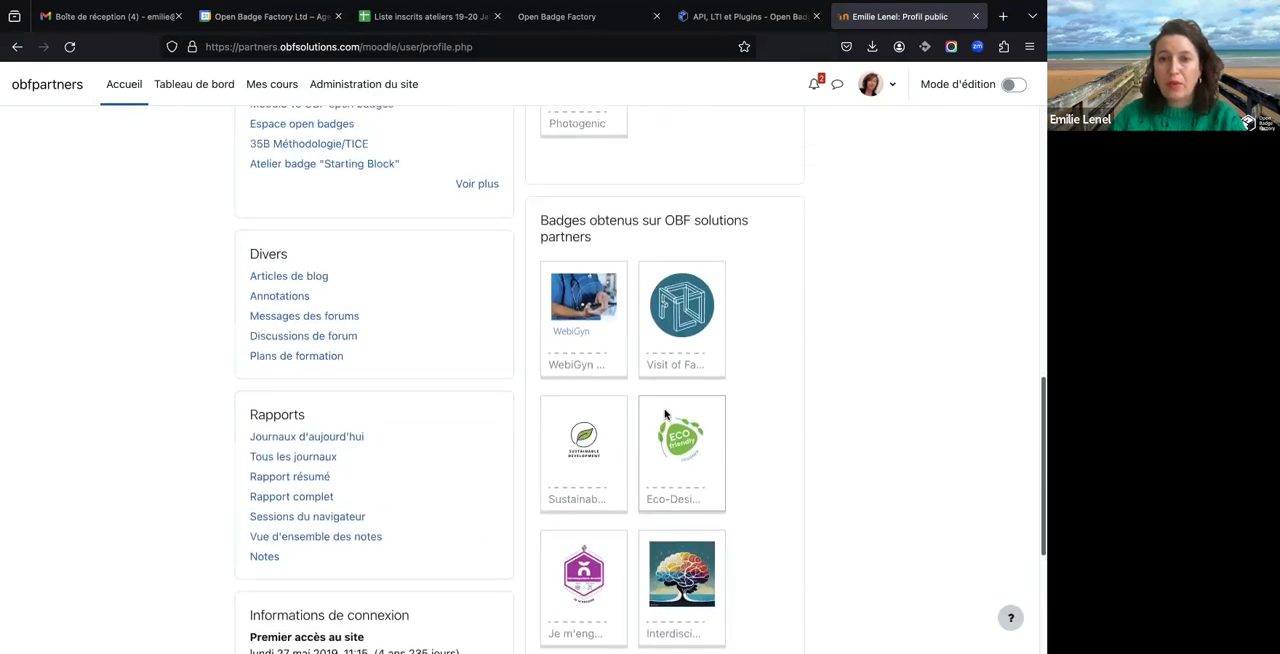
{"action": "scroll", "coordinate": [665, 413], "scroll_direction": "up", "scroll_amount": 7}
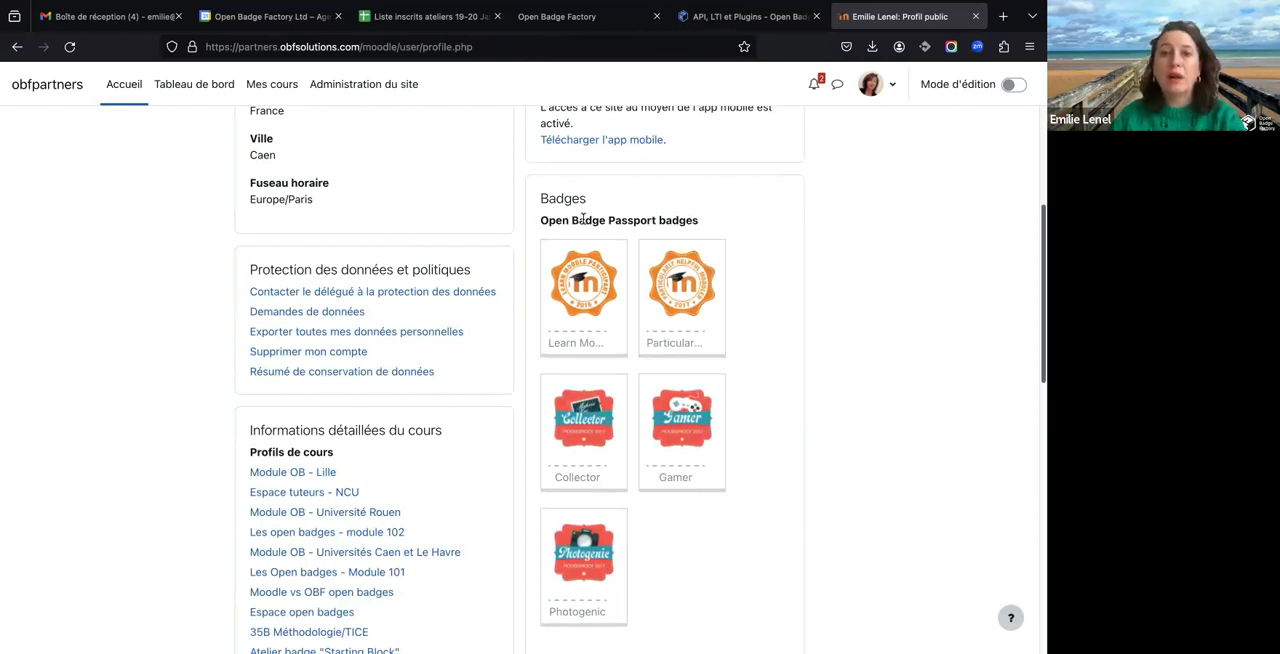
{"action": "scroll", "coordinate": [654, 334], "scroll_direction": "down", "scroll_amount": 5}
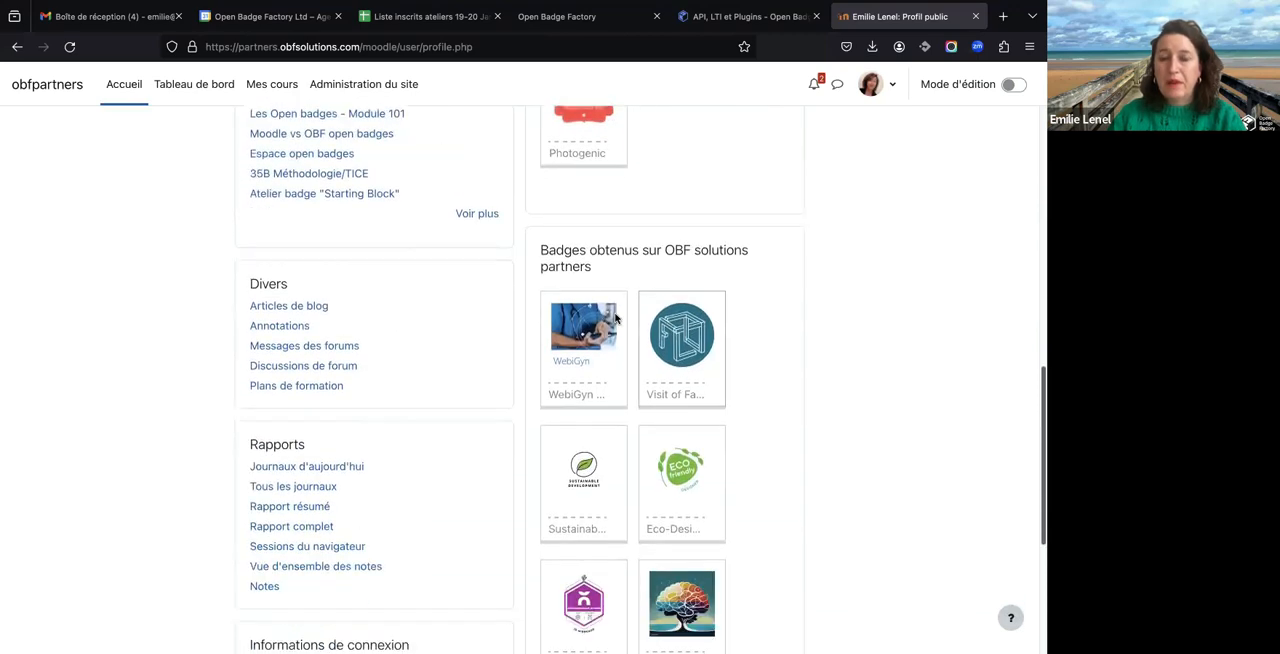
{"action": "scroll", "coordinate": [571, 486], "scroll_direction": "down", "scroll_amount": 2}
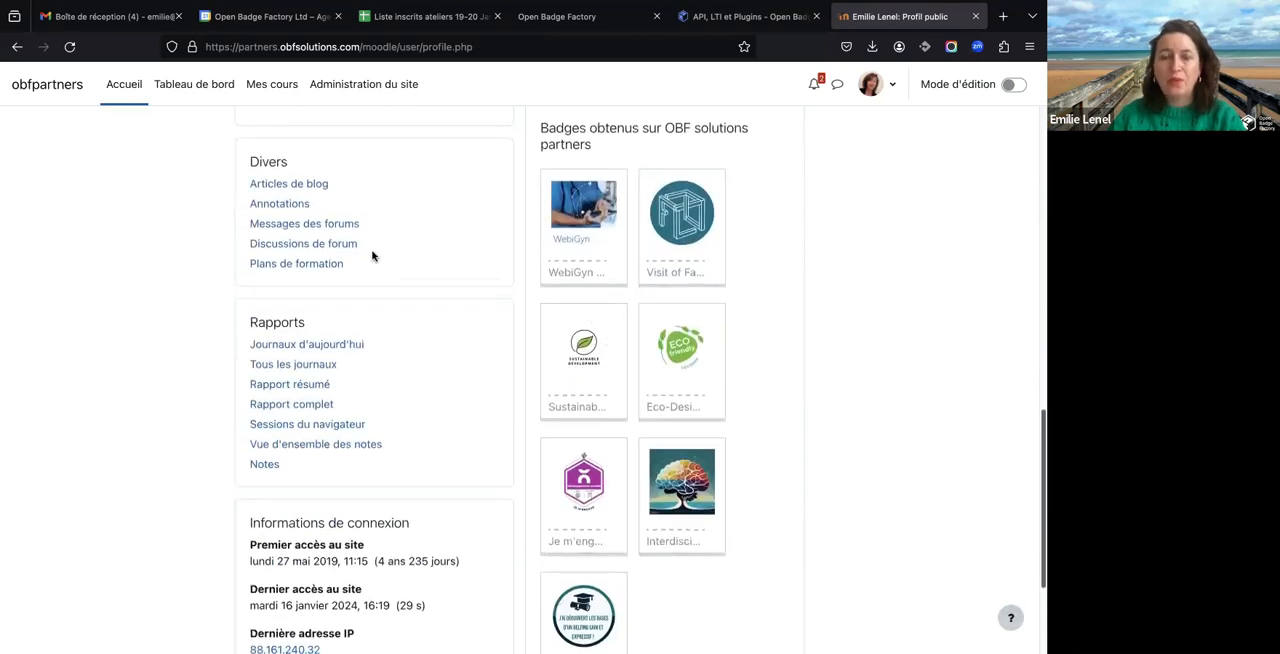
- Switch to the slide presentation and advance to the Itslearning slide
{"action": "key", "text": "super+Tab"}
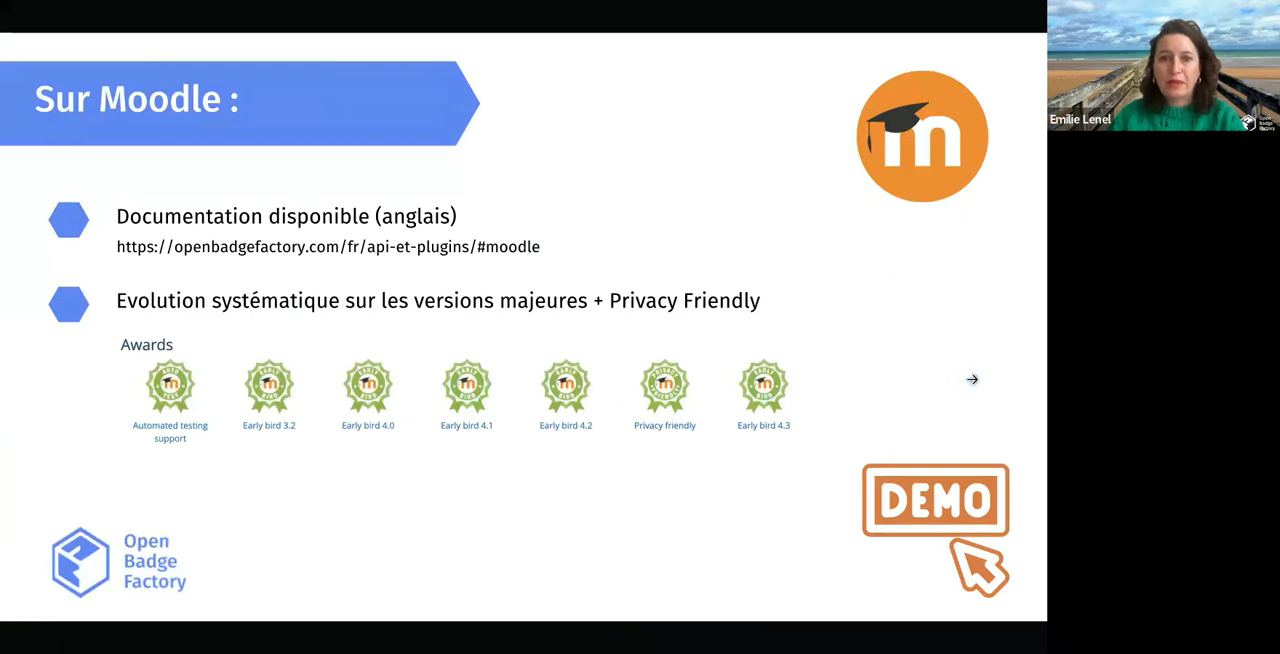
{"action": "key", "text": "Right"}
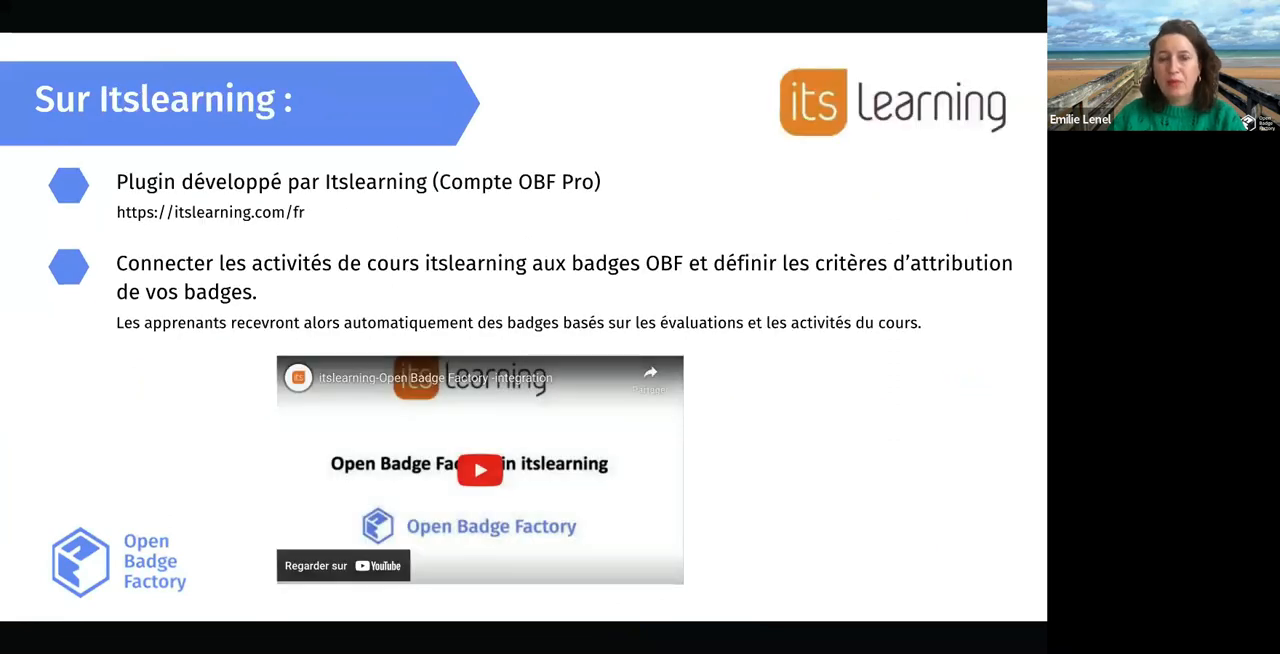